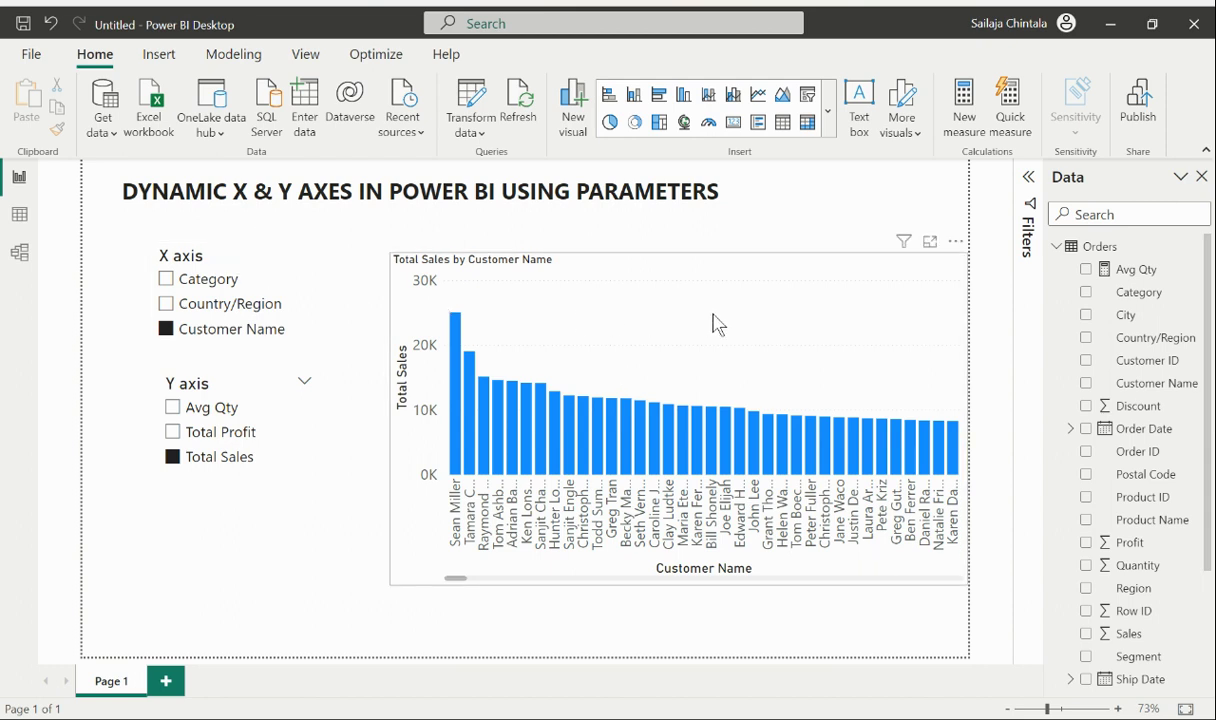
# Shift the Page 1 chart, switch it to Category and Total Profit, then add Page 2.
pyautogui.moveTo(714, 323); pyautogui.dragTo(755, 303)
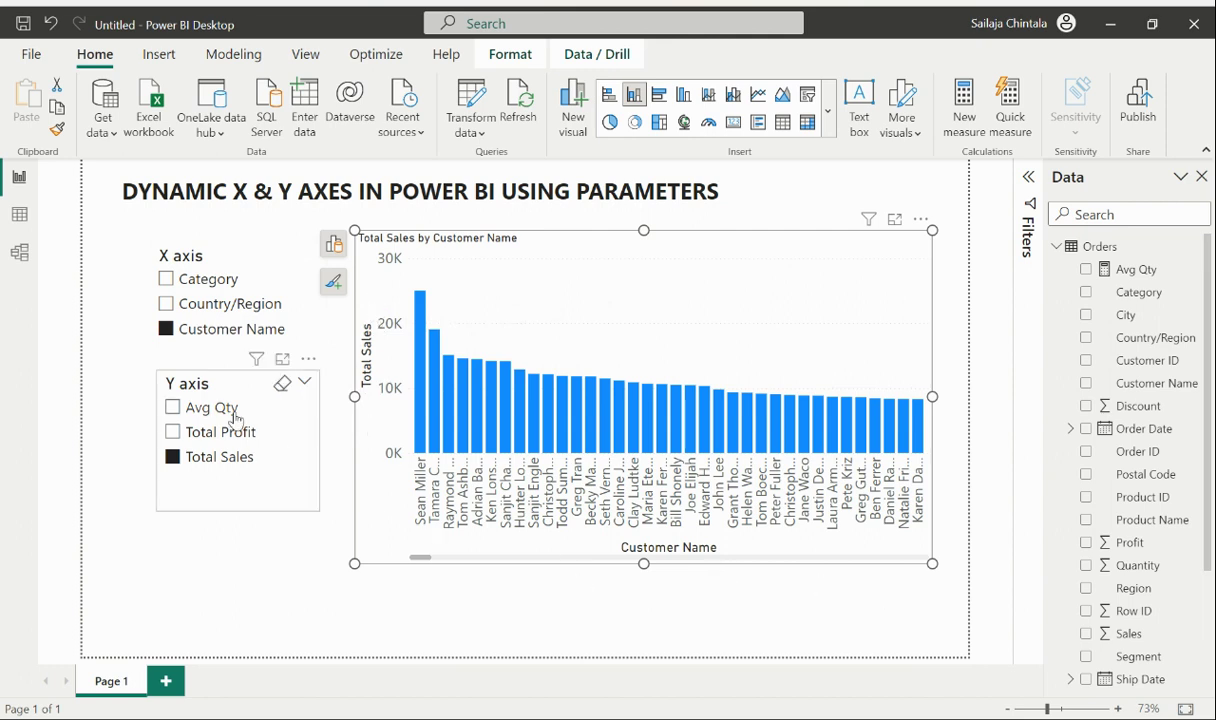
pyautogui.click(166, 280)
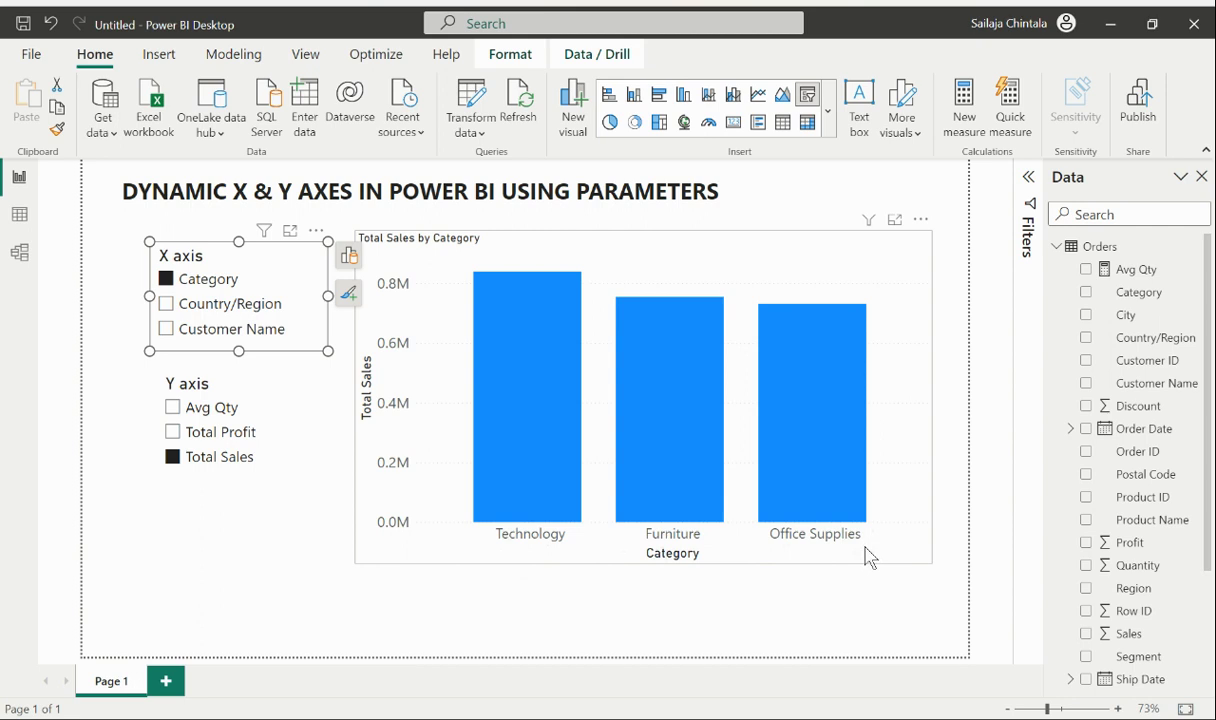
pyautogui.click(173, 433)
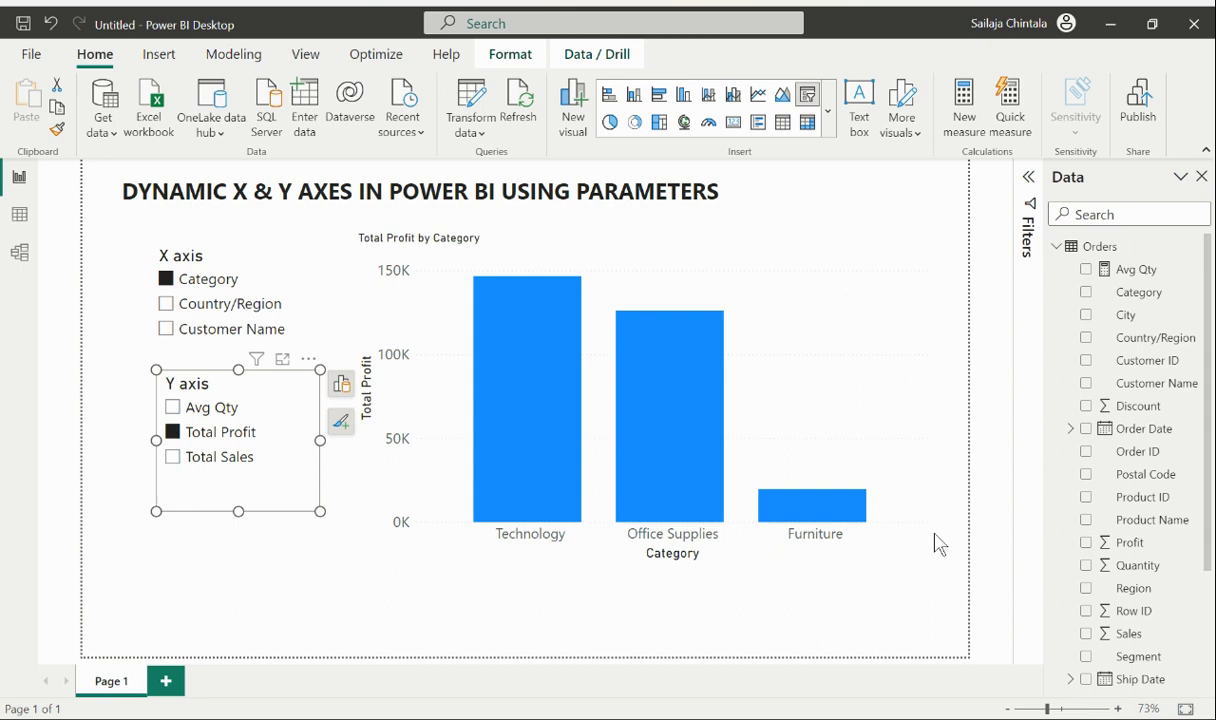
pyautogui.click(167, 682)
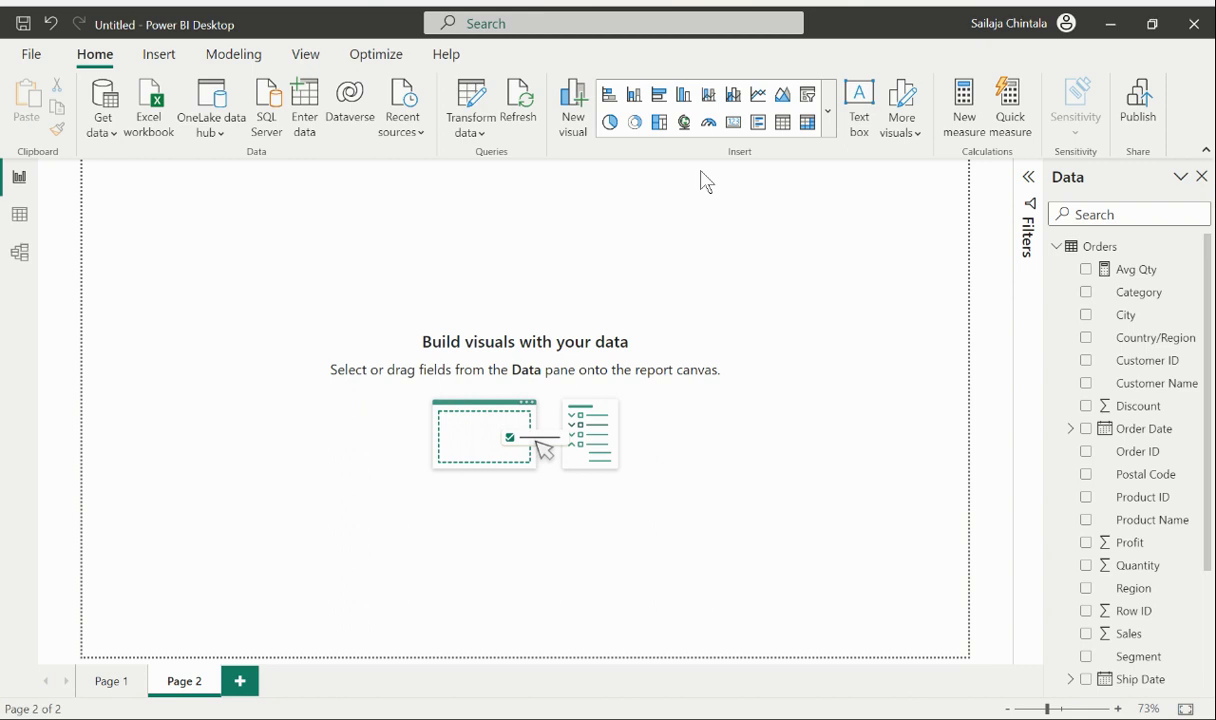
# Insert a stacked column chart, position and resize it, and plot Profit by Category.
pyautogui.click(635, 96)
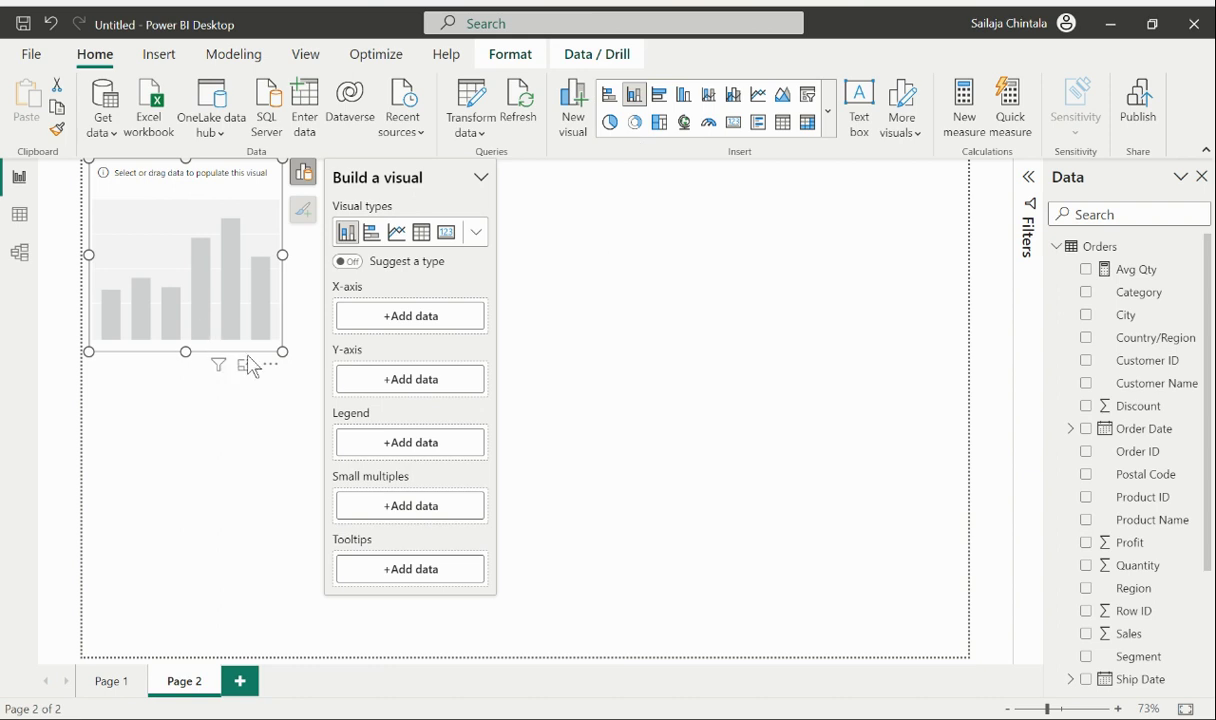
pyautogui.moveTo(268, 374); pyautogui.dragTo(904, 548)
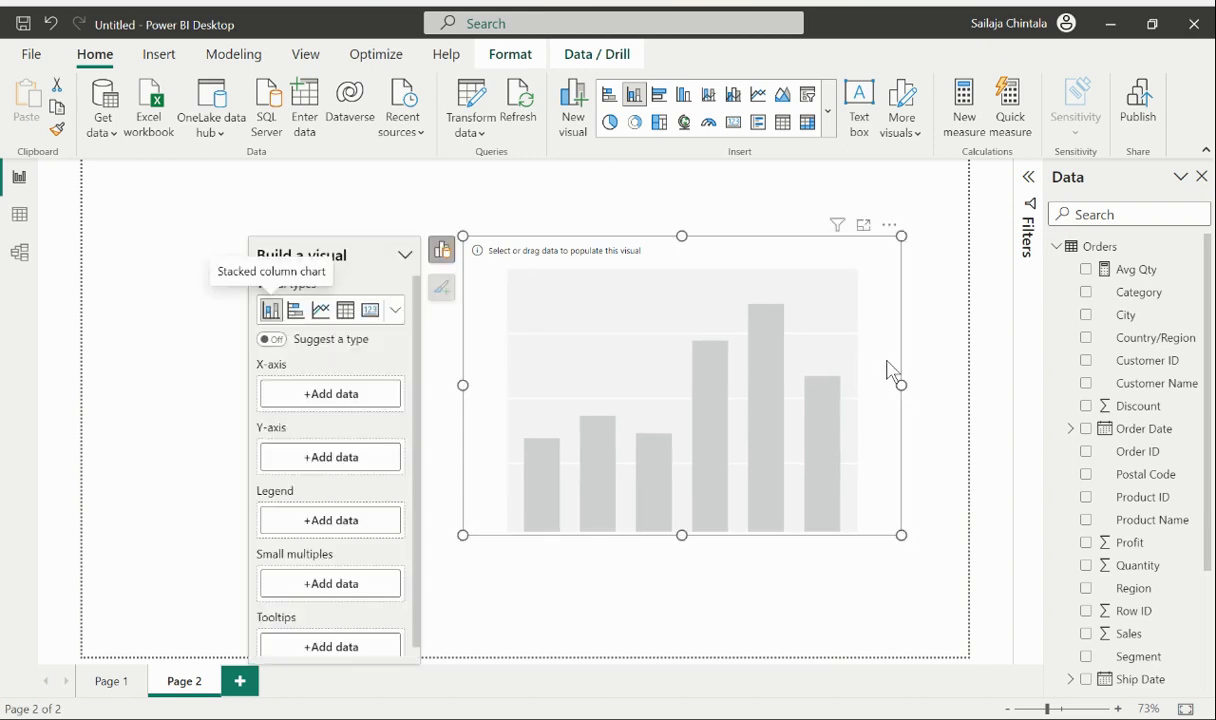
pyautogui.moveTo(890, 372); pyautogui.dragTo(755, 326)
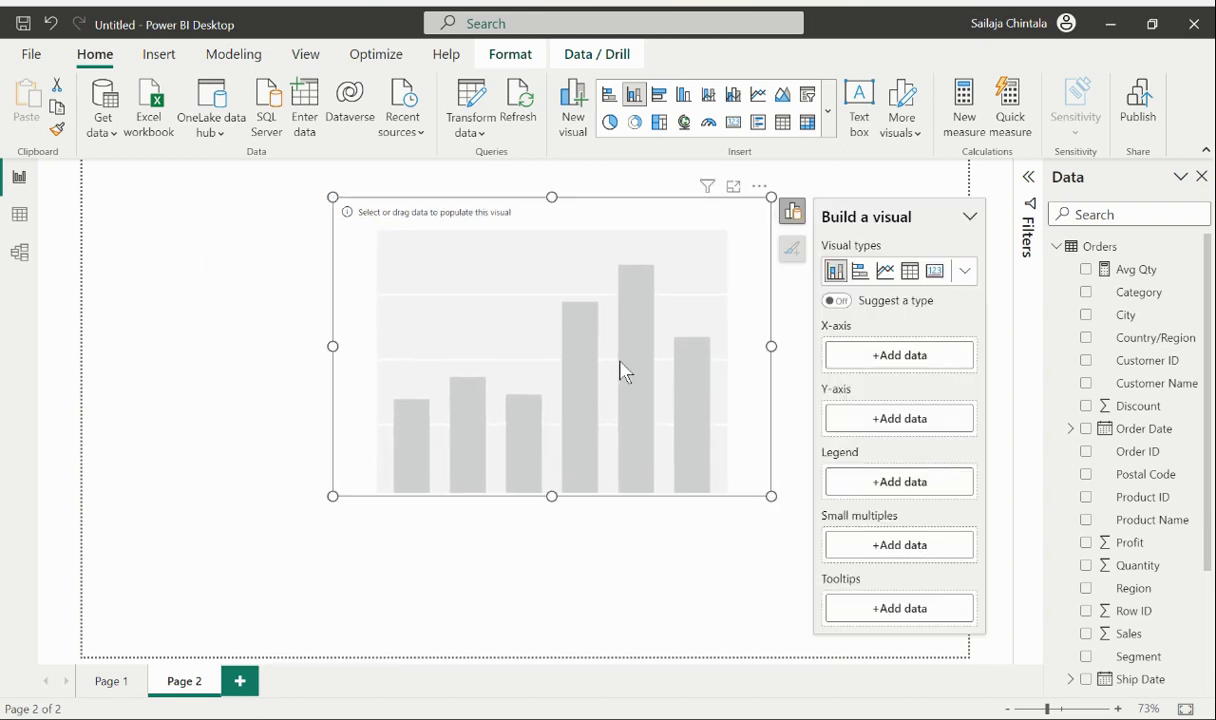
pyautogui.click(1086, 292)
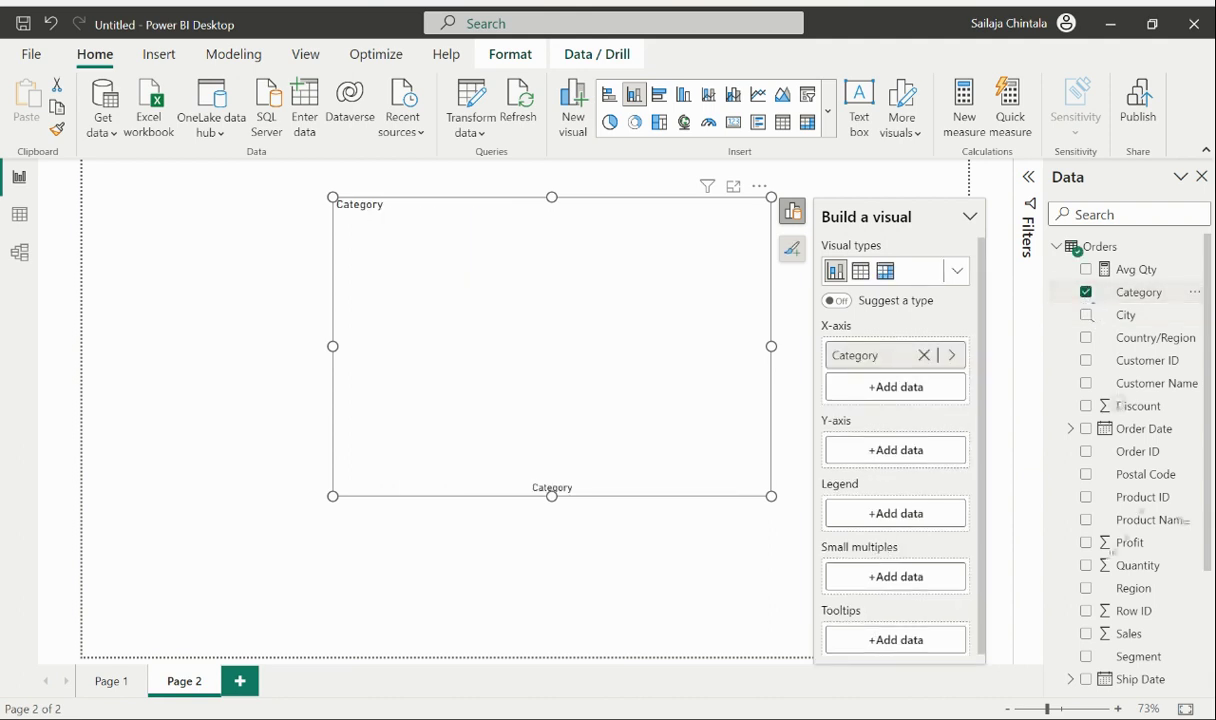
pyautogui.click(1087, 544)
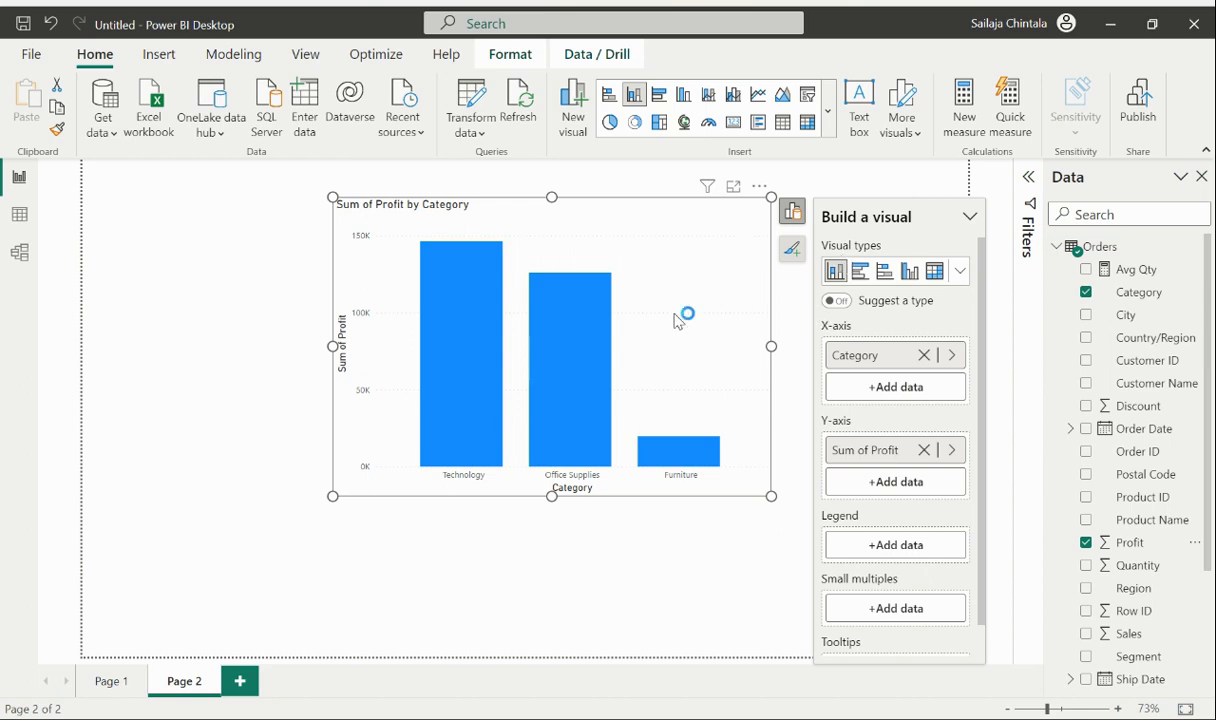
# Remove Category and Sum of Profit from the chart, then choose Modeling > New parameter > Fields.
pyautogui.click(924, 357)
pyautogui.click(925, 416)
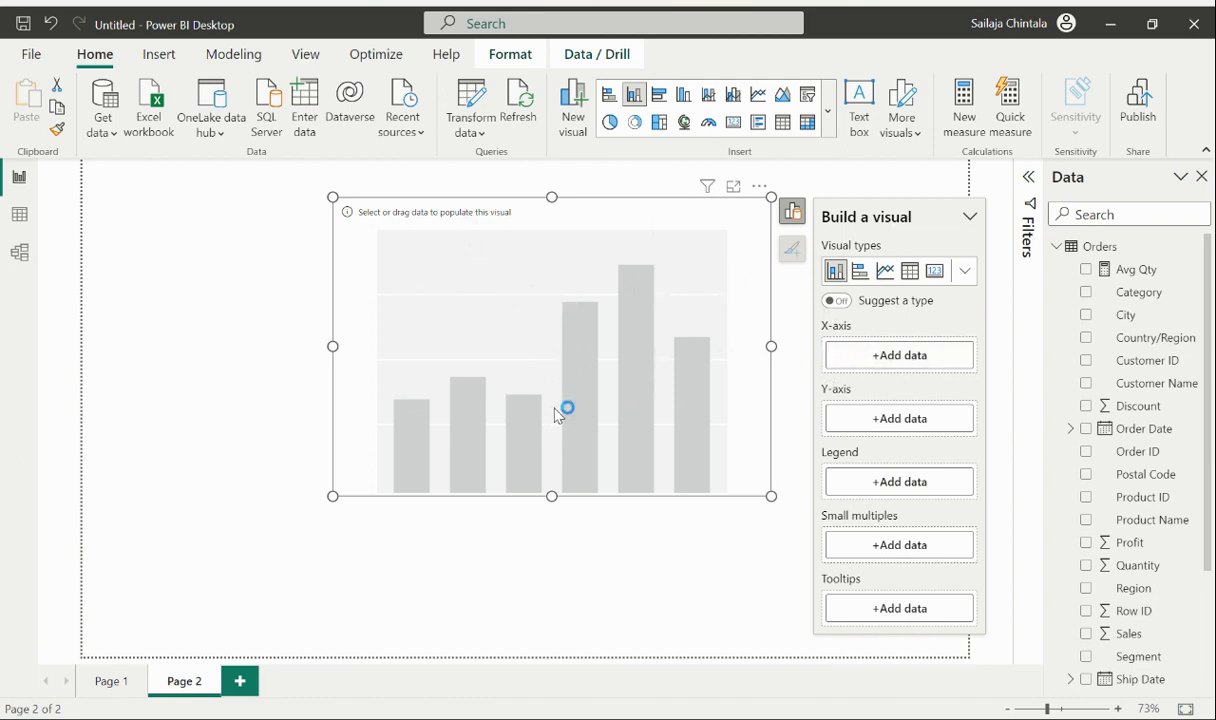
pyautogui.click(225, 58)
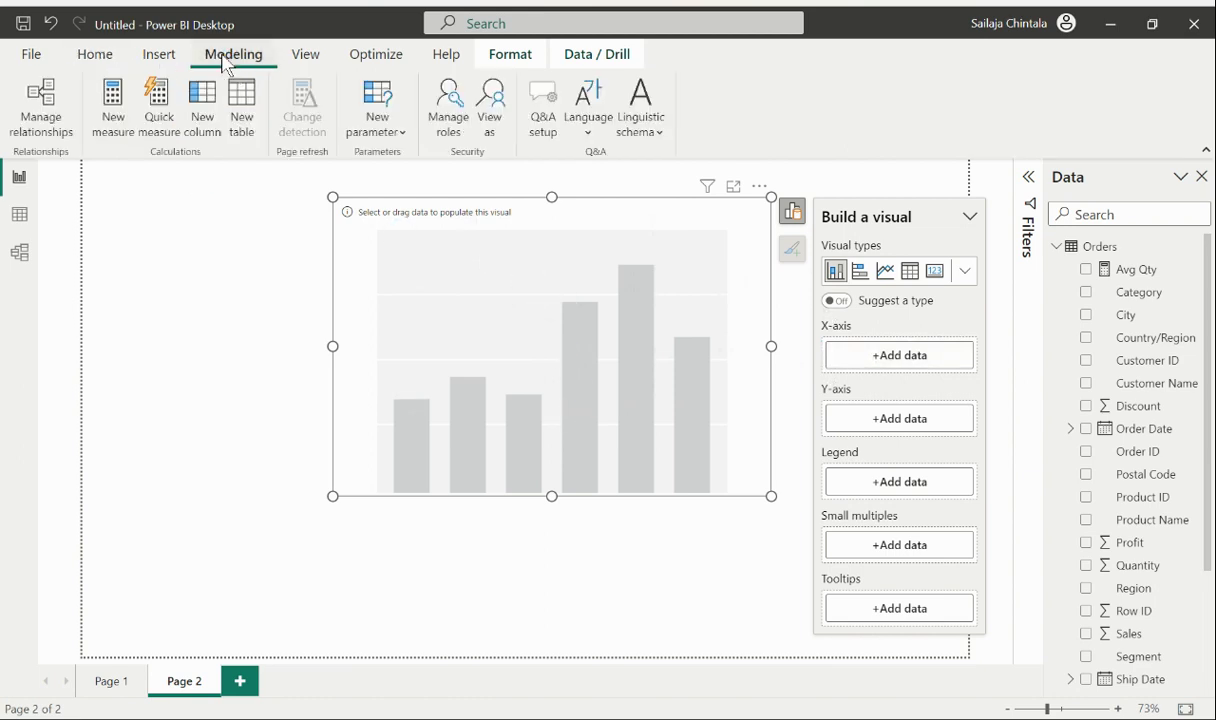
pyautogui.click(405, 135)
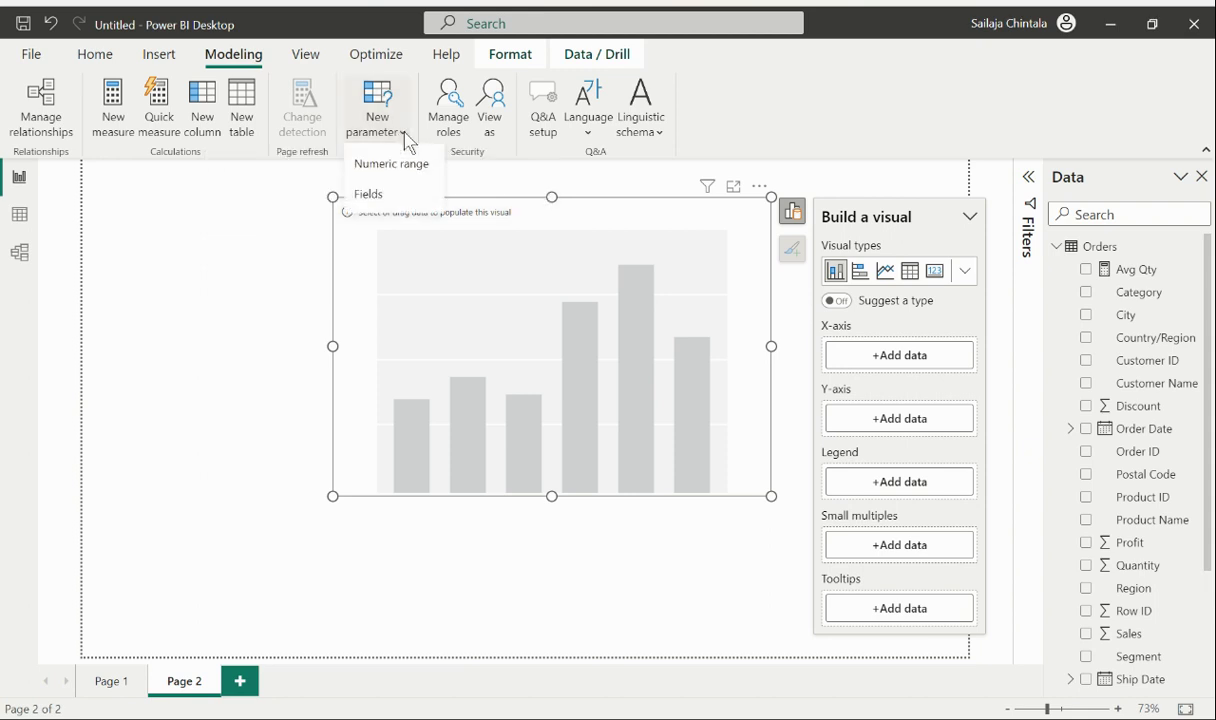
pyautogui.click(368, 193)
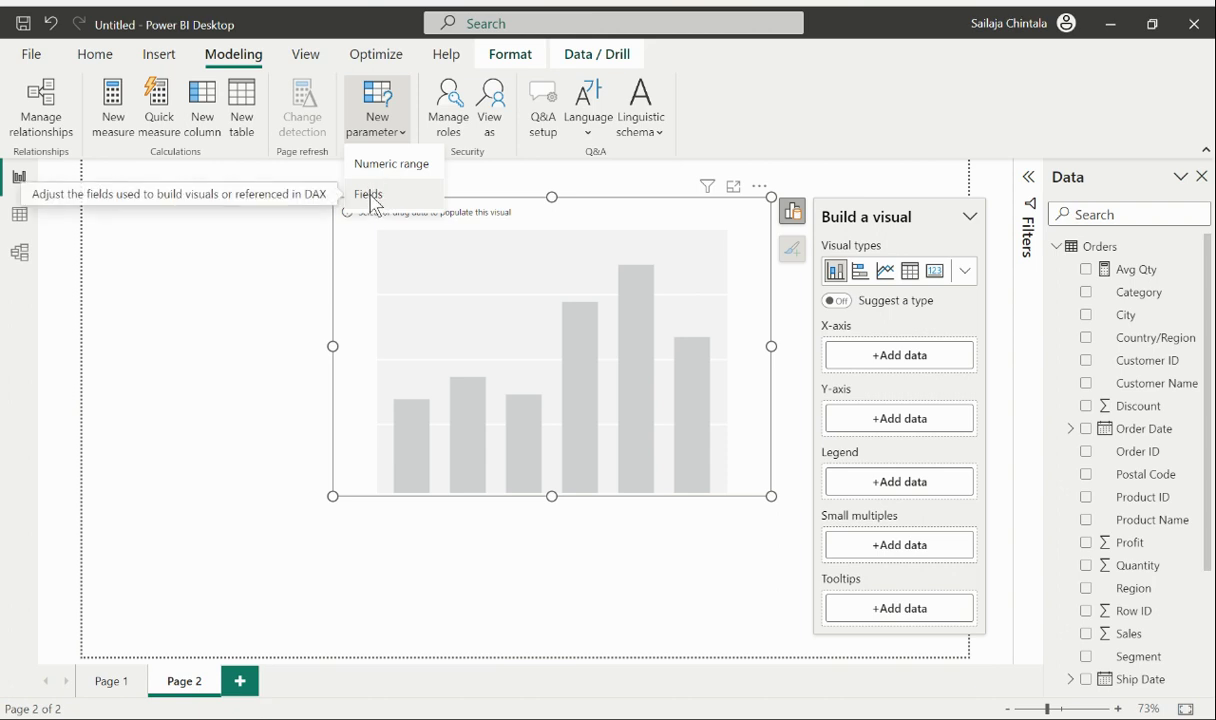
# Dismiss the New parameter dropdown on the Modeling tab.
pyautogui.click(370, 200)
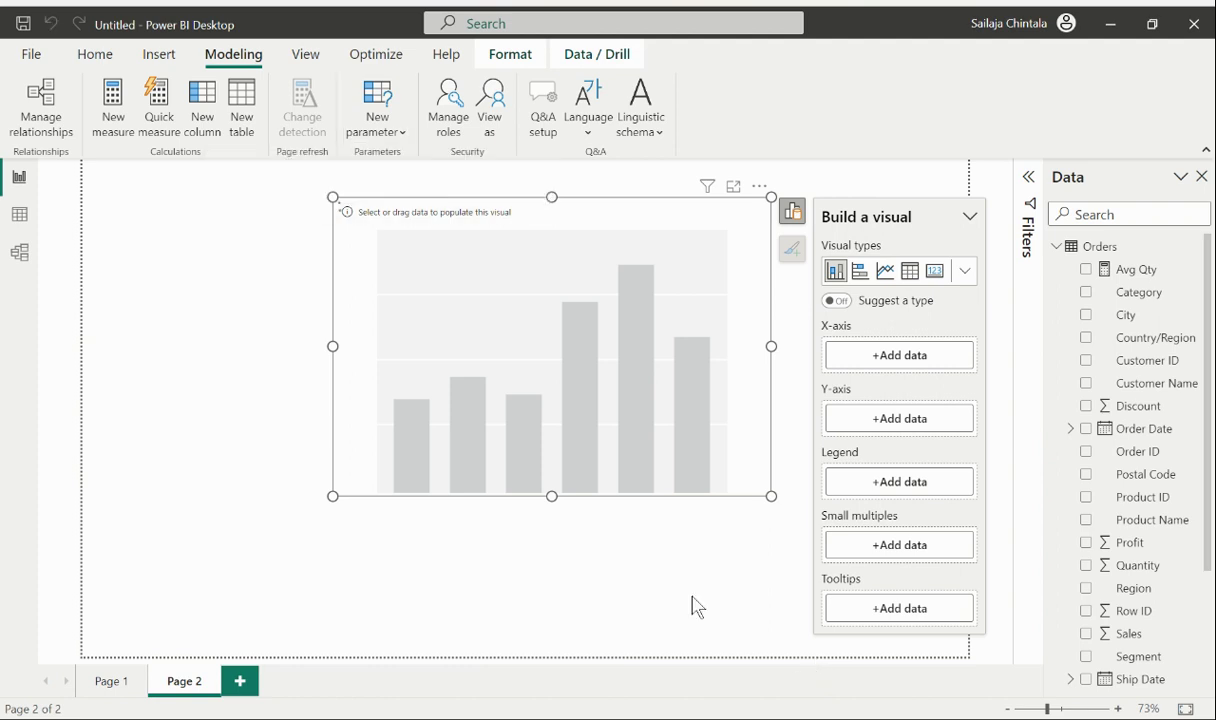
# Add the X Axis new slicer at top left, shrink it, choose Sub-Category, and select the chart.
pyautogui.click(563, 555)
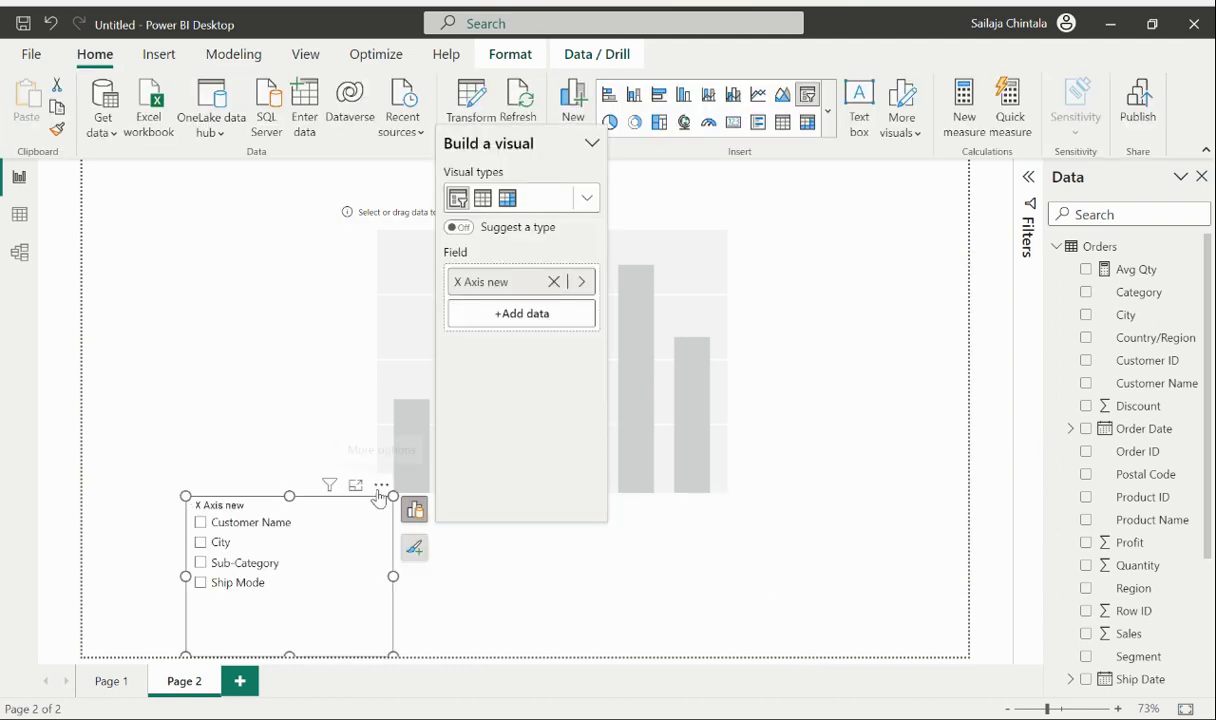
pyautogui.moveTo(378, 484); pyautogui.dragTo(300, 228)
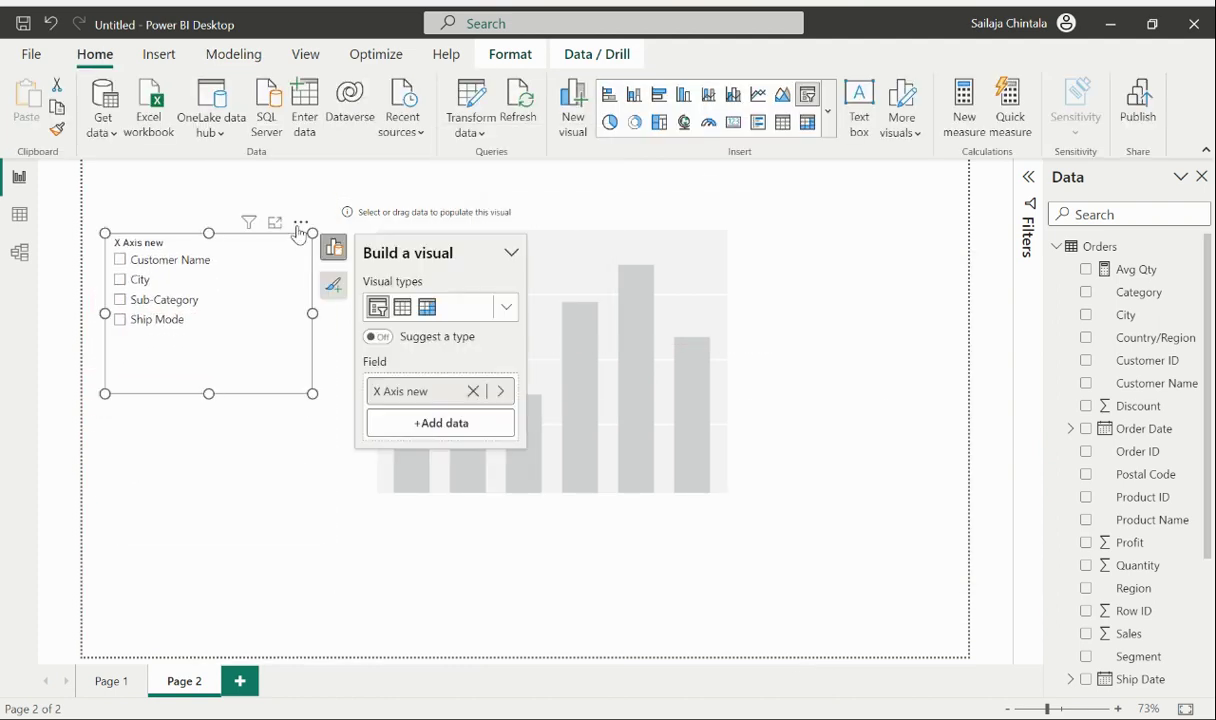
pyautogui.moveTo(312, 393); pyautogui.dragTo(294, 344)
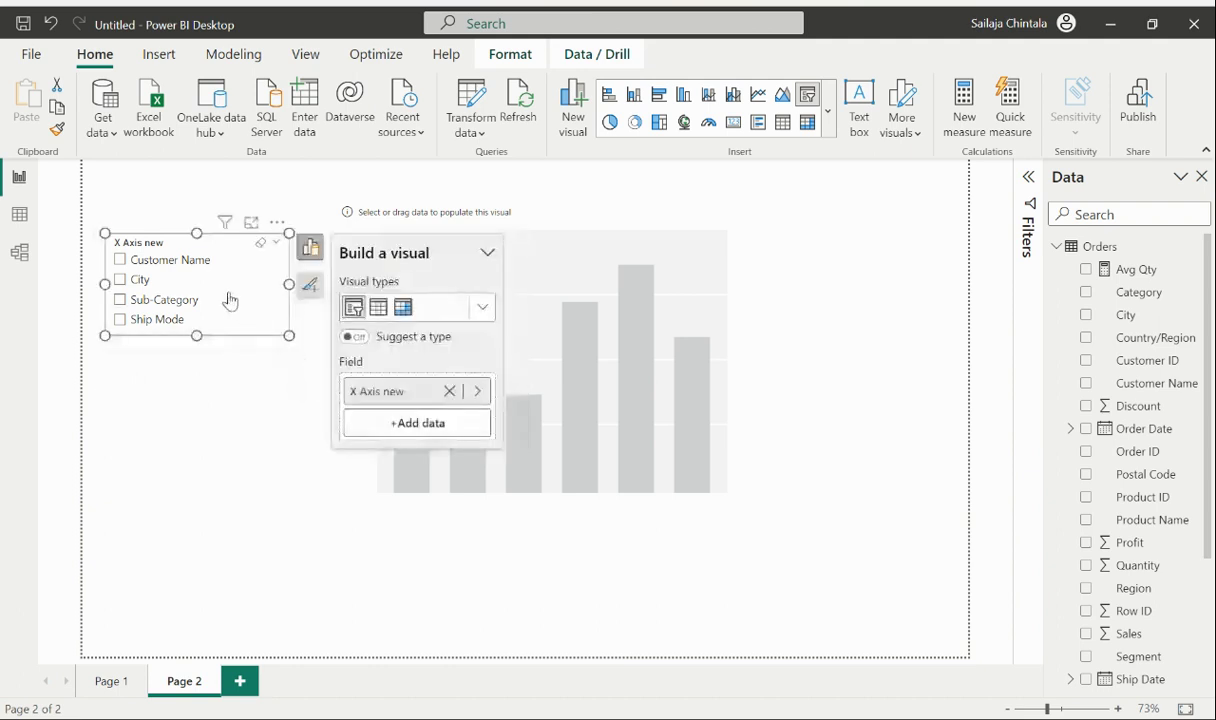
pyautogui.click(120, 300)
pyautogui.click(550, 252)
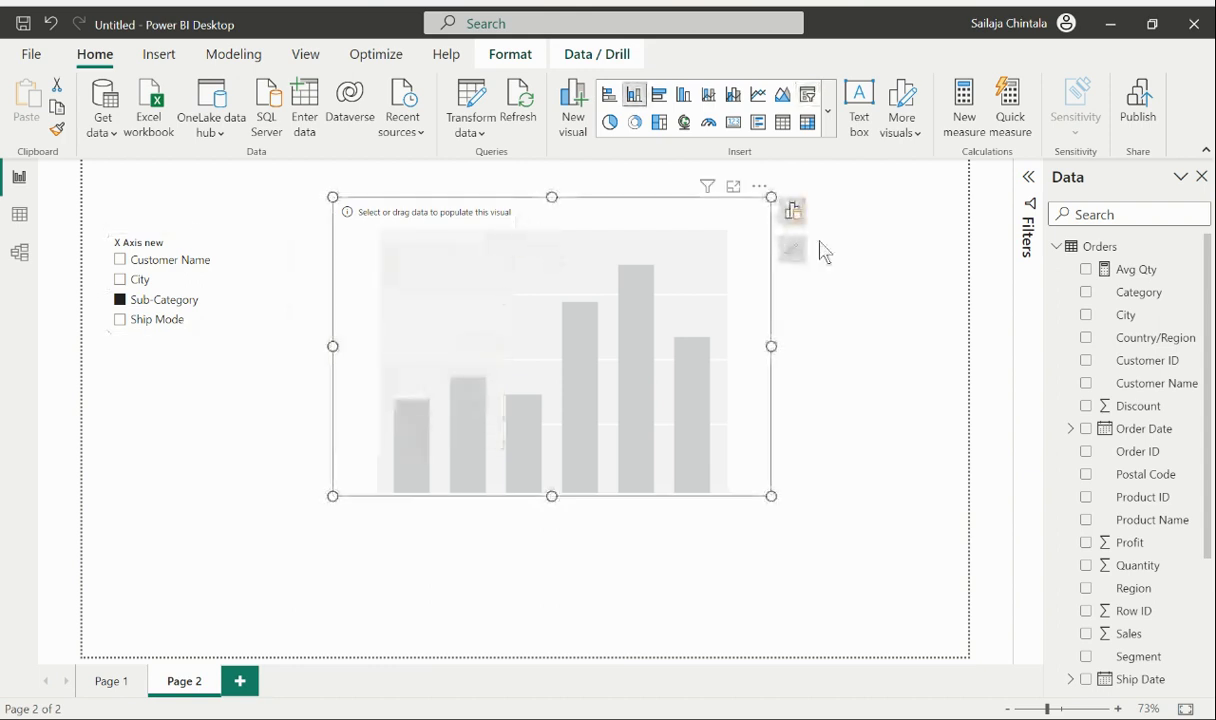
pyautogui.click(794, 213)
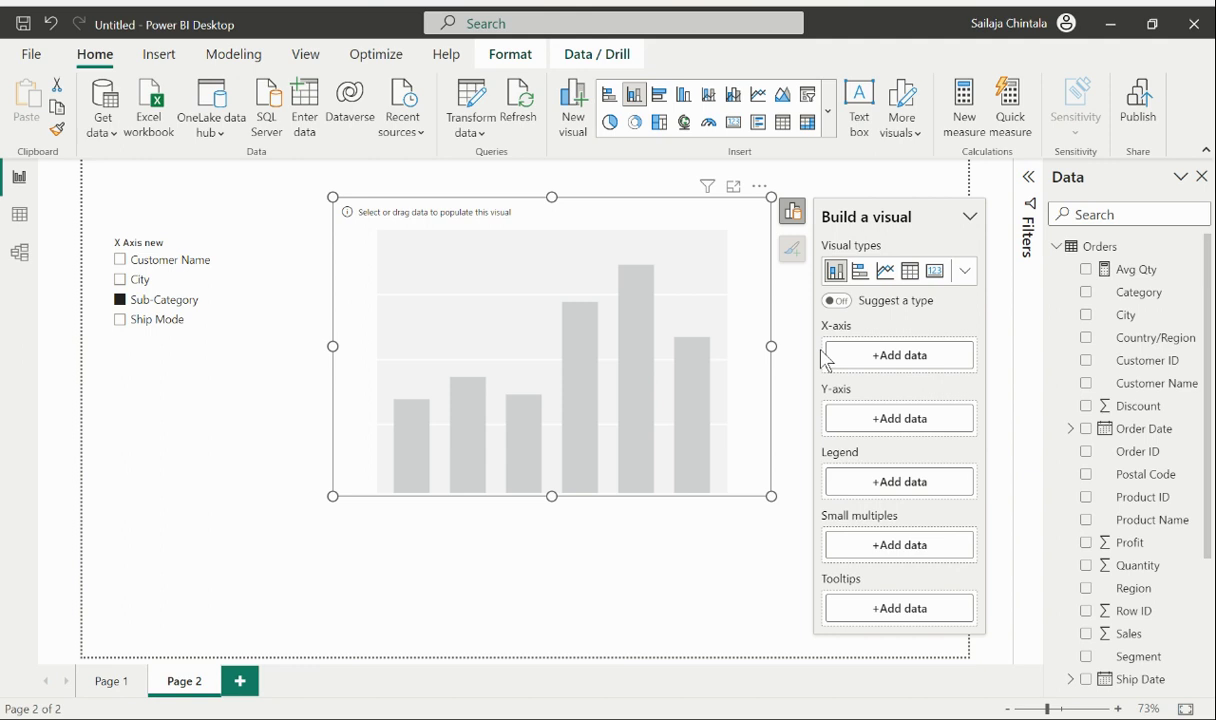
# Put the X Axis new parameter field on the column chart's X-axis.
pyautogui.click(905, 357)
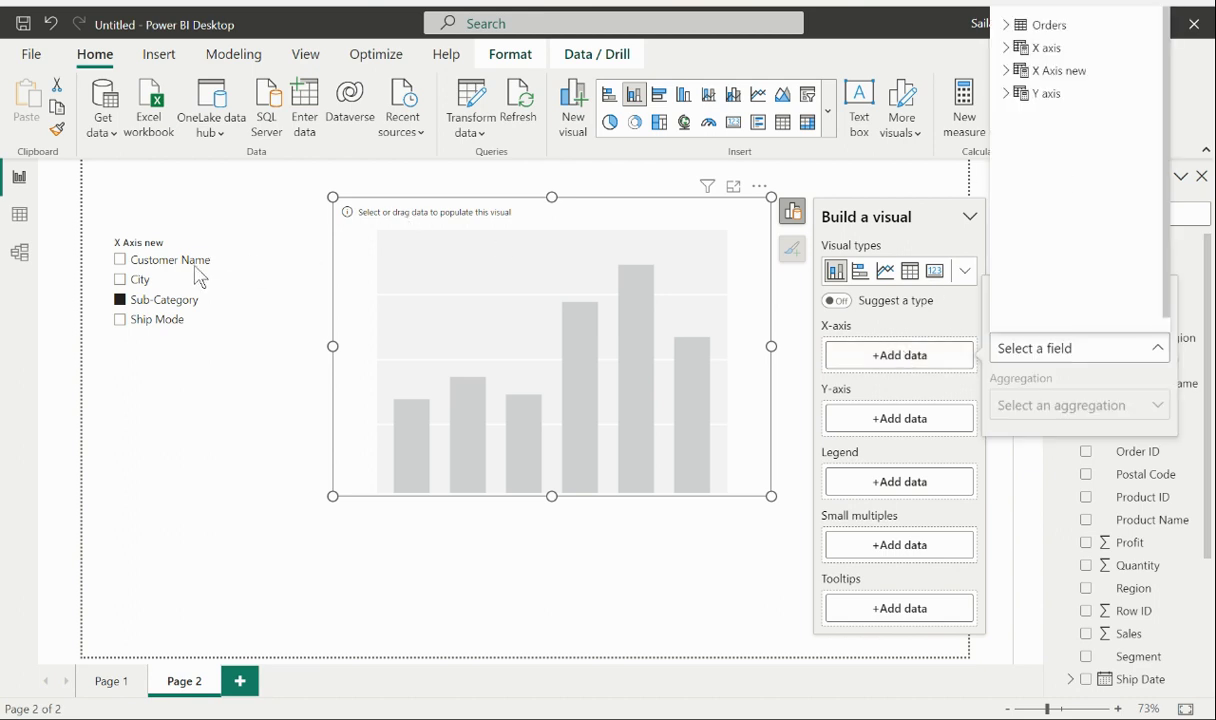
pyautogui.click(1005, 71)
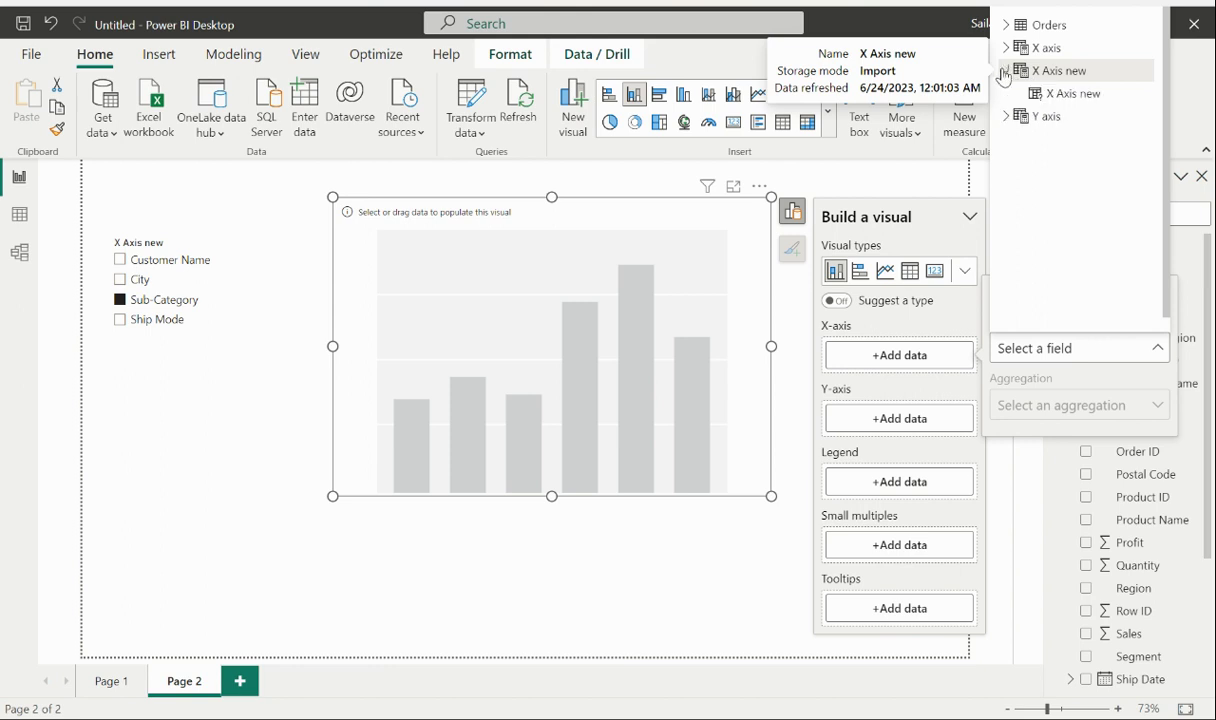
pyautogui.click(1071, 95)
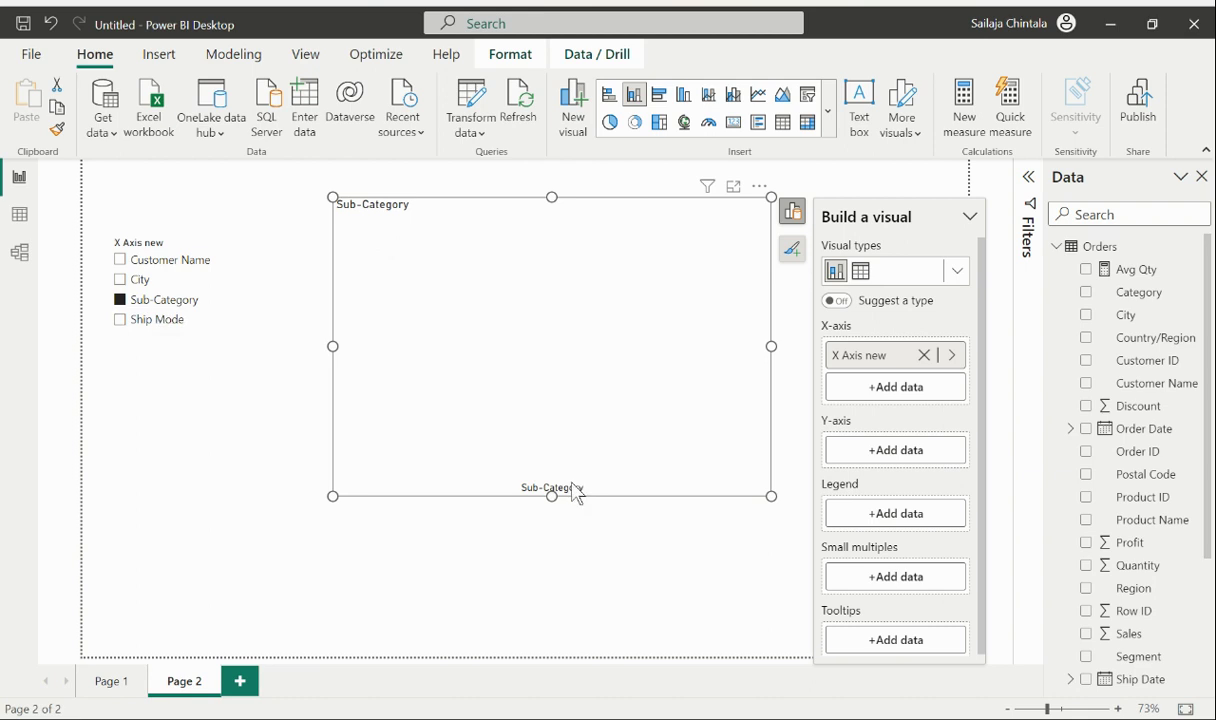
pyautogui.click(655, 533)
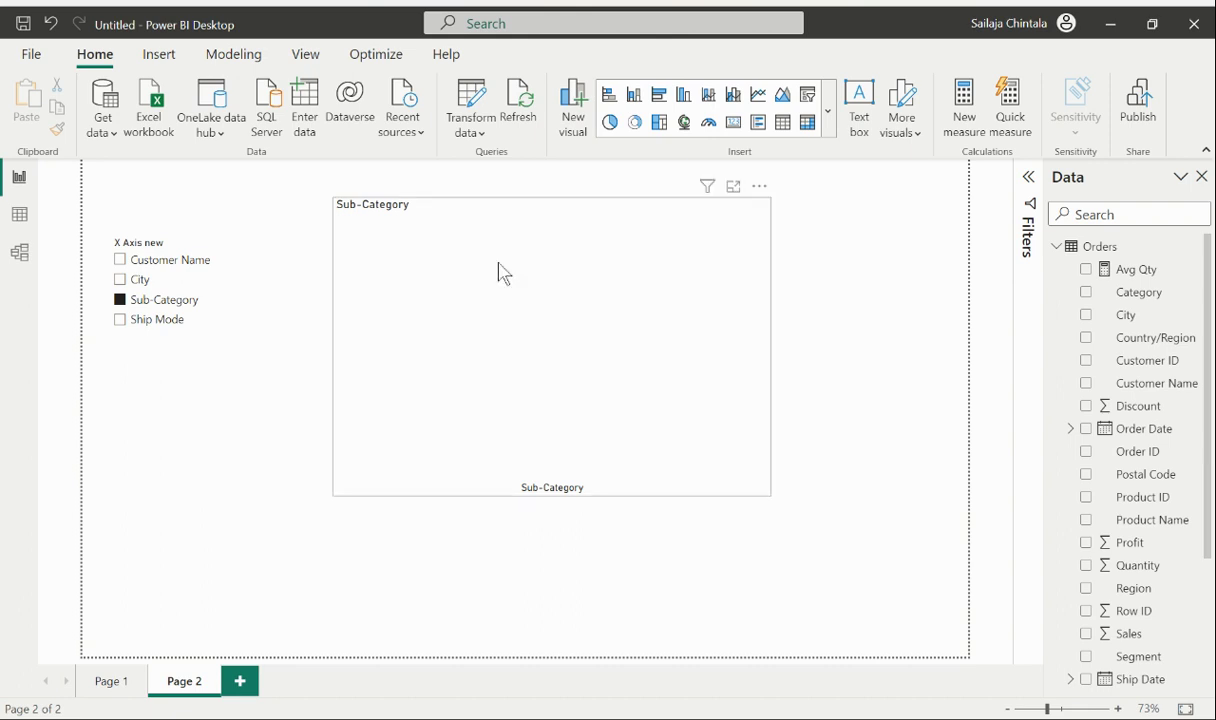
pyautogui.click(245, 54)
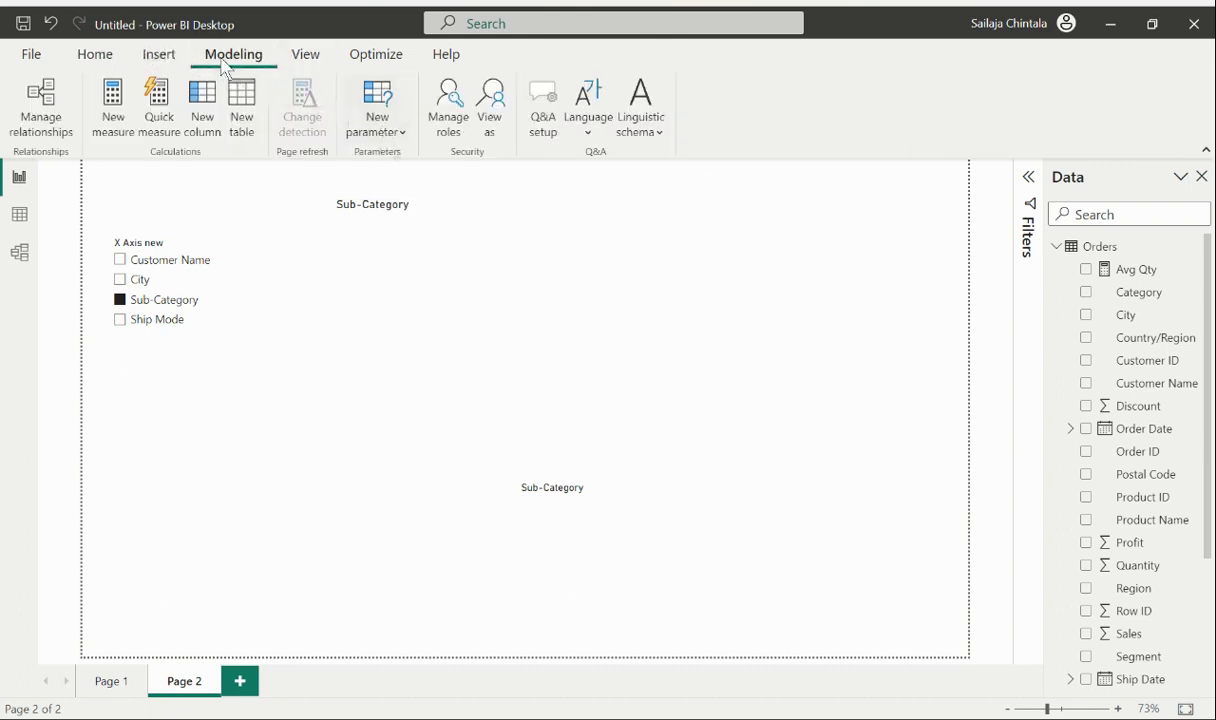
# Create a Fields parameter via Modeling > New parameter for the Y Axis new slicer.
pyautogui.click(401, 138)
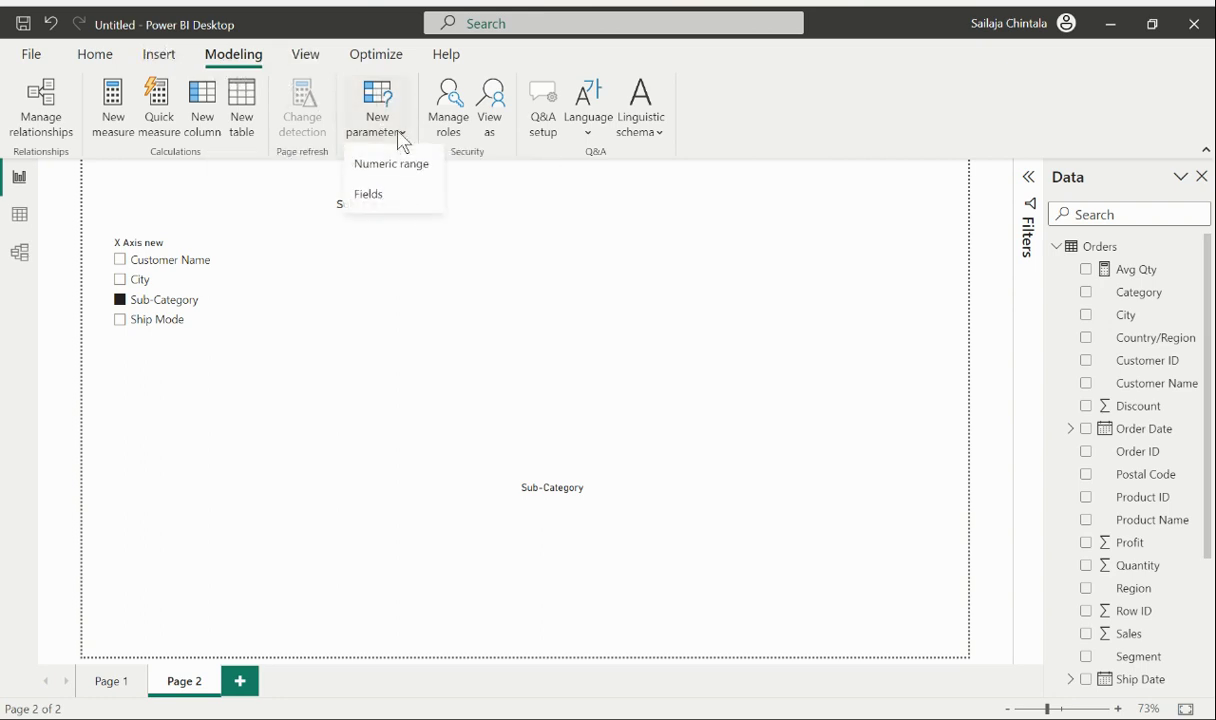
pyautogui.click(367, 200)
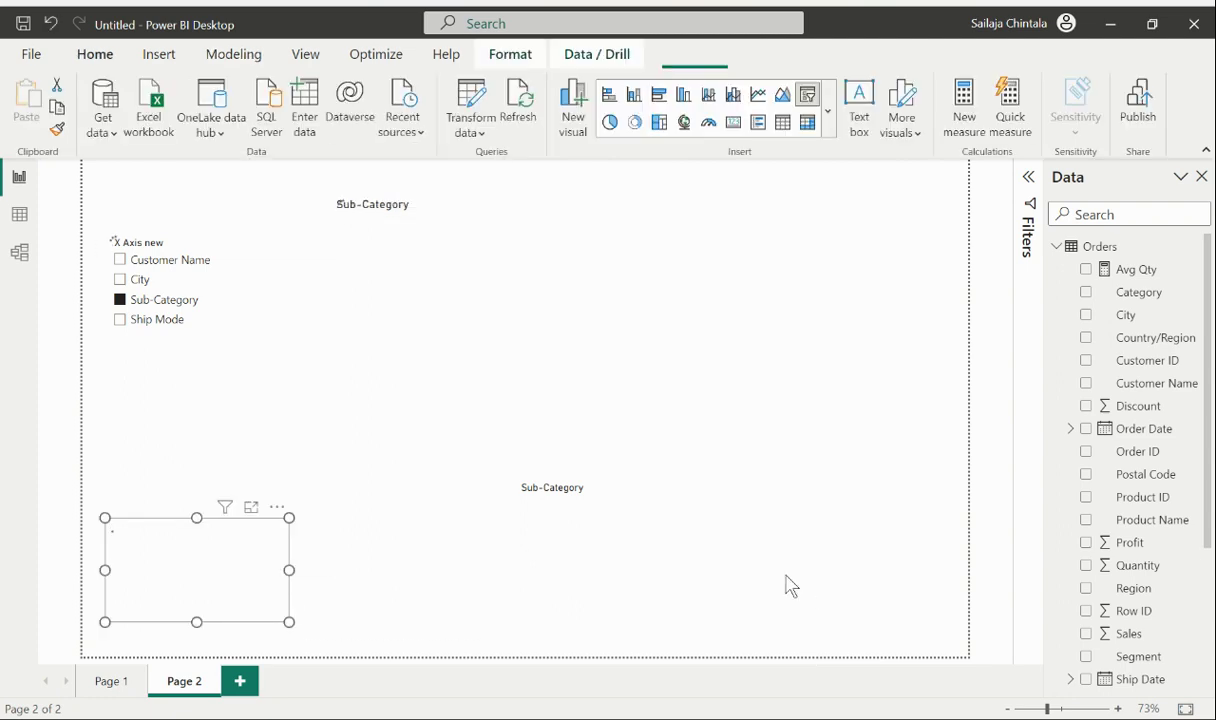
# Place the Y Axis new slicer under the X slicer, pick Total Profit, and assign it to the chart's Y-axis.
pyautogui.moveTo(276, 513); pyautogui.dragTo(271, 361)
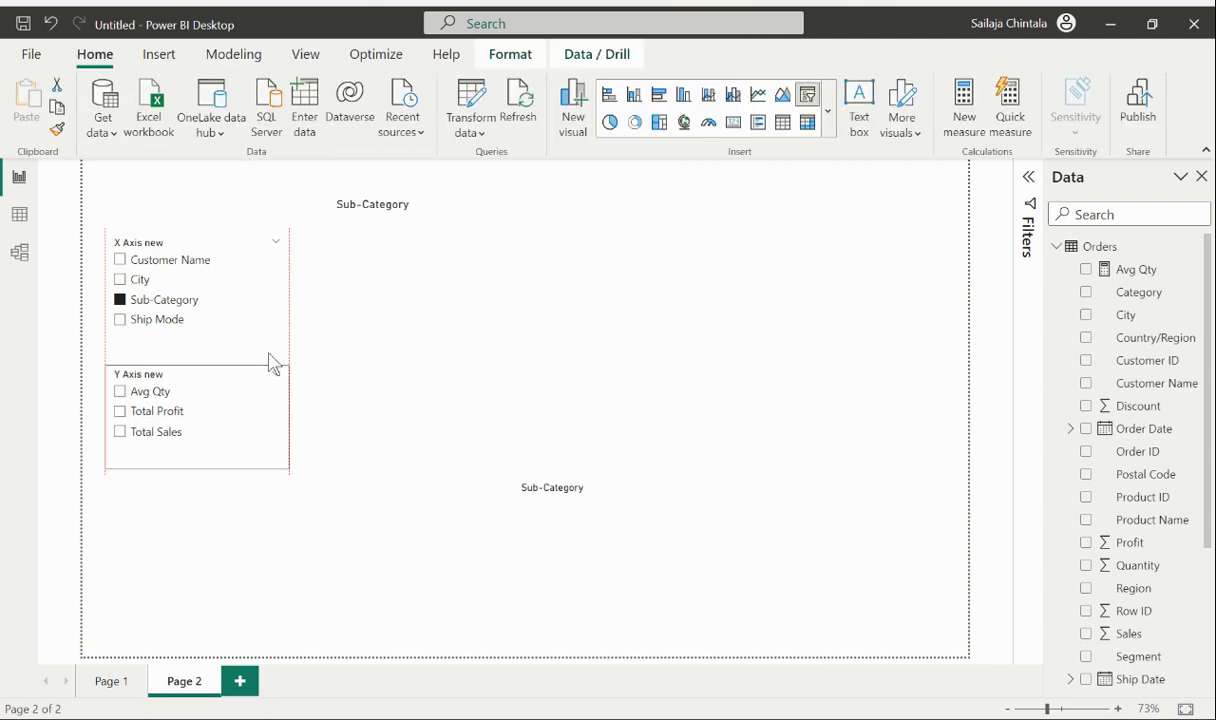
pyautogui.click(120, 411)
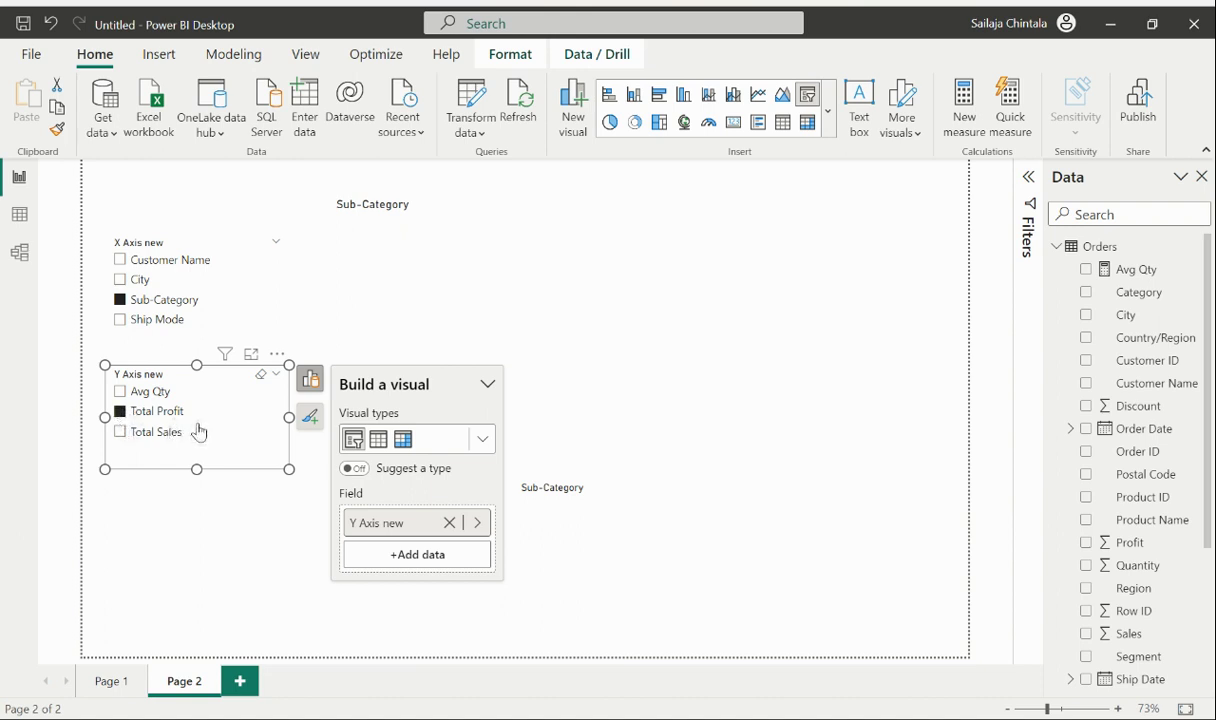
pyautogui.click(700, 340)
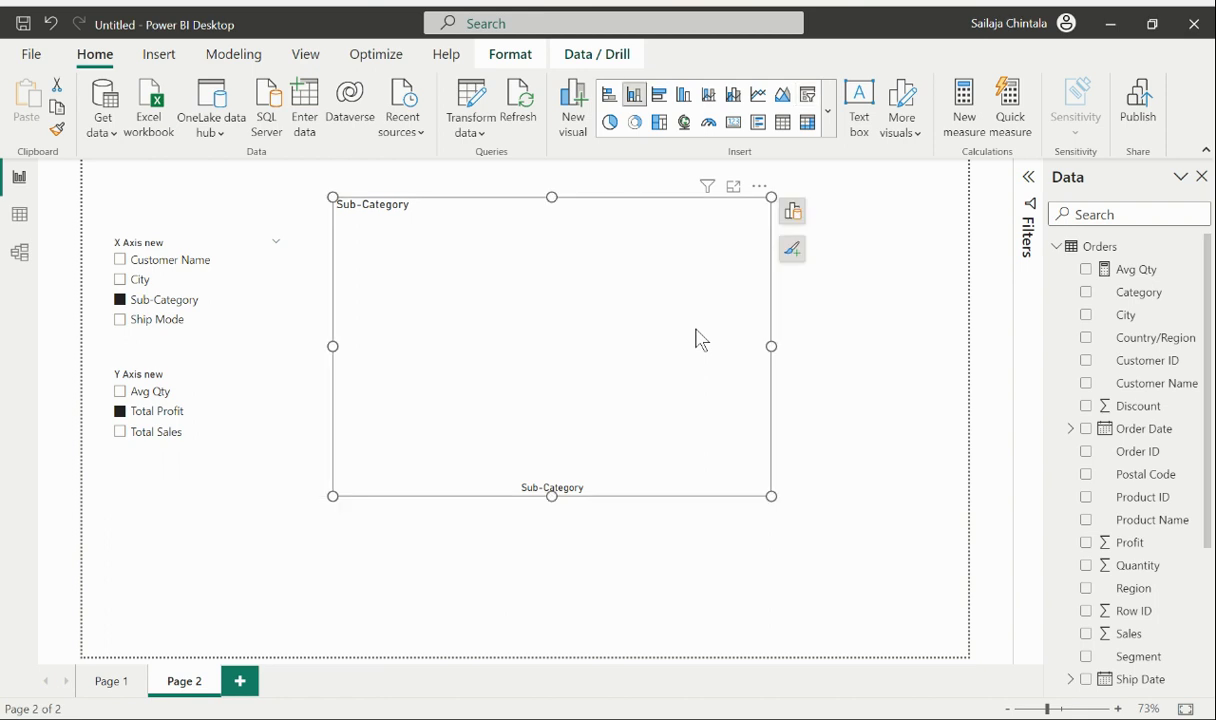
pyautogui.click(795, 214)
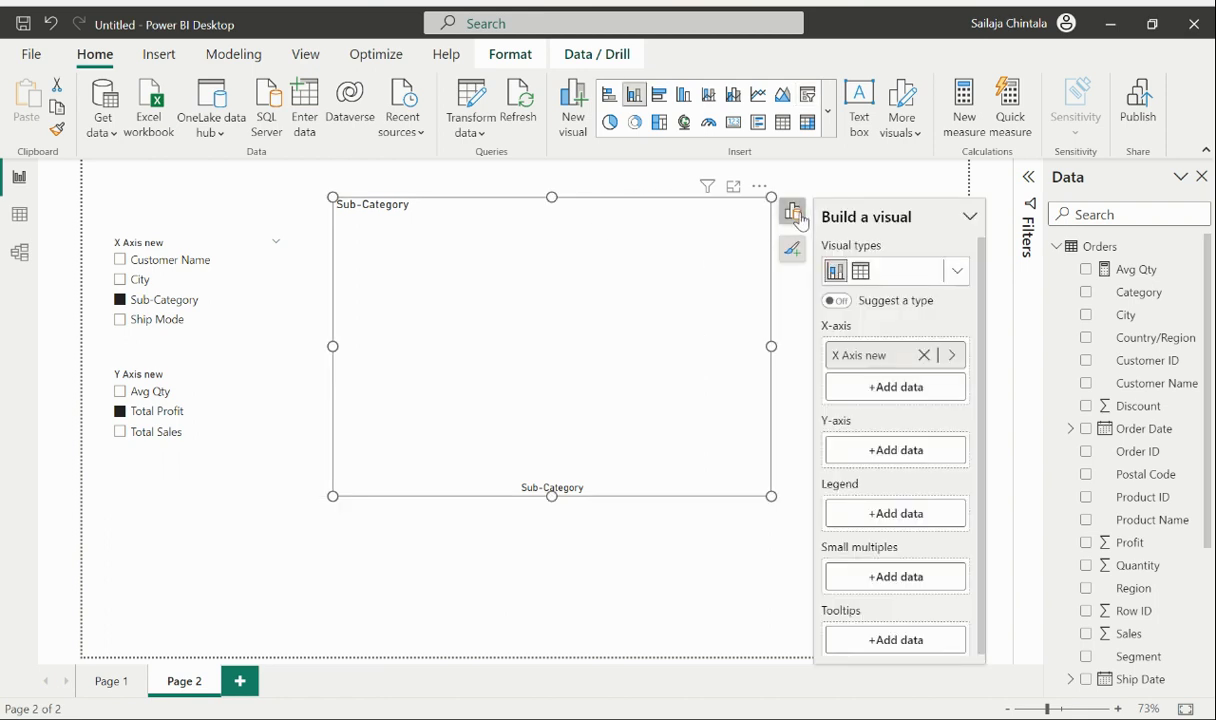
pyautogui.click(880, 453)
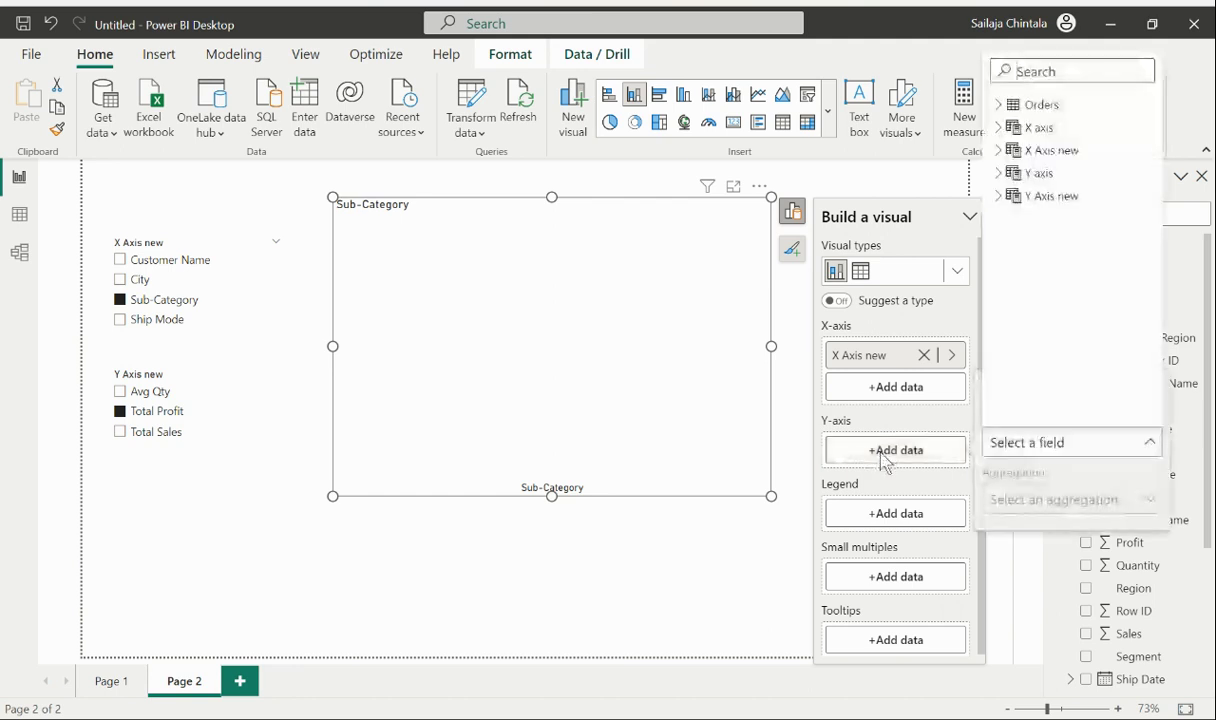
pyautogui.click(999, 197)
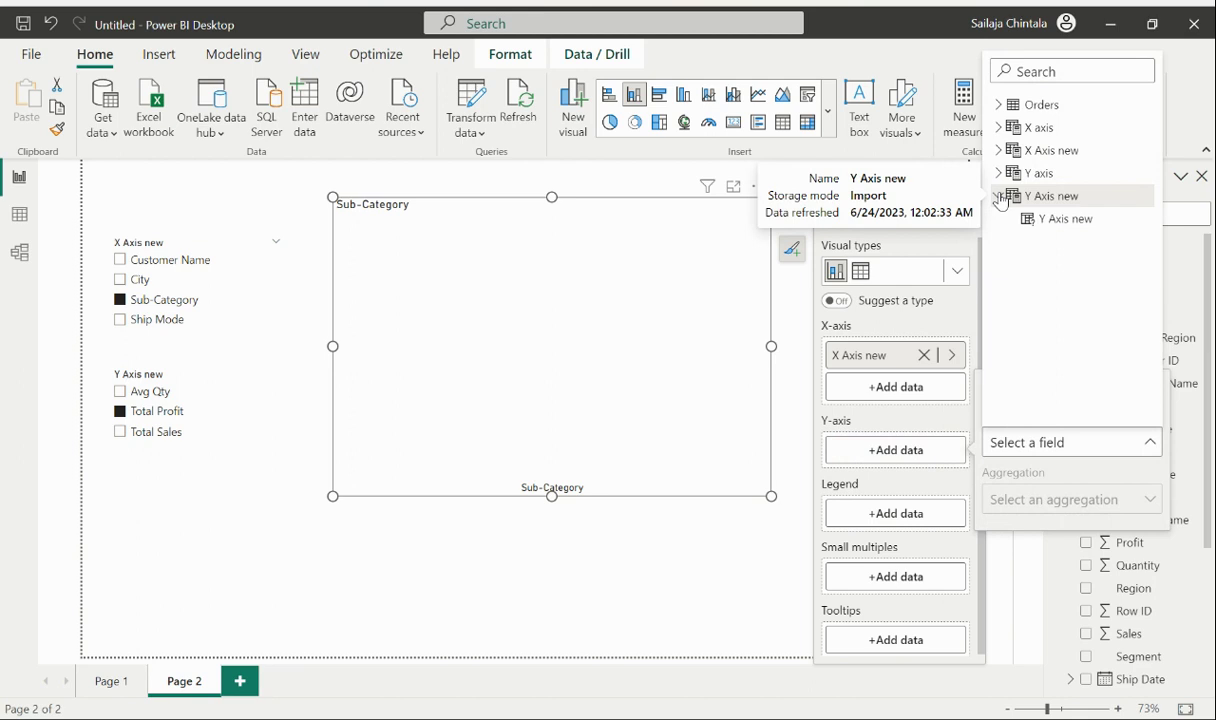
pyautogui.click(1070, 220)
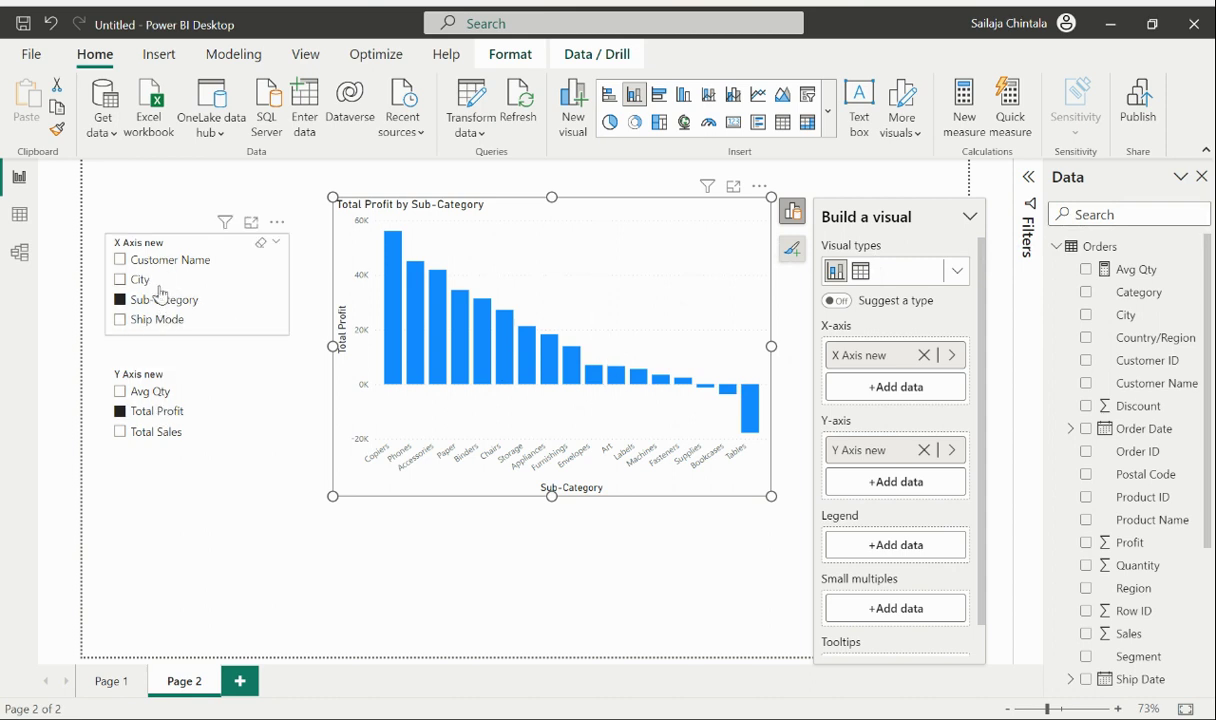
# Try Ship Mode, Avg Qty, Total Sales and Customer Name, widen the chart, then return X to Sub-Category.
pyautogui.click(119, 320)
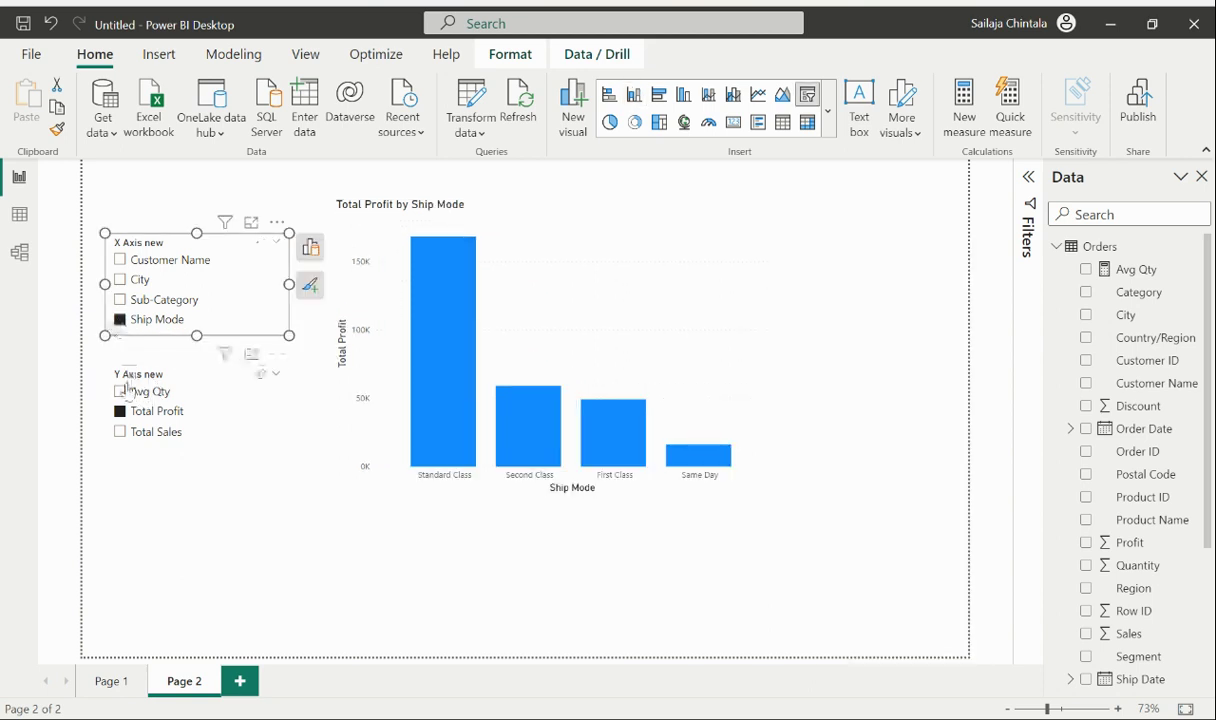
pyautogui.click(120, 392)
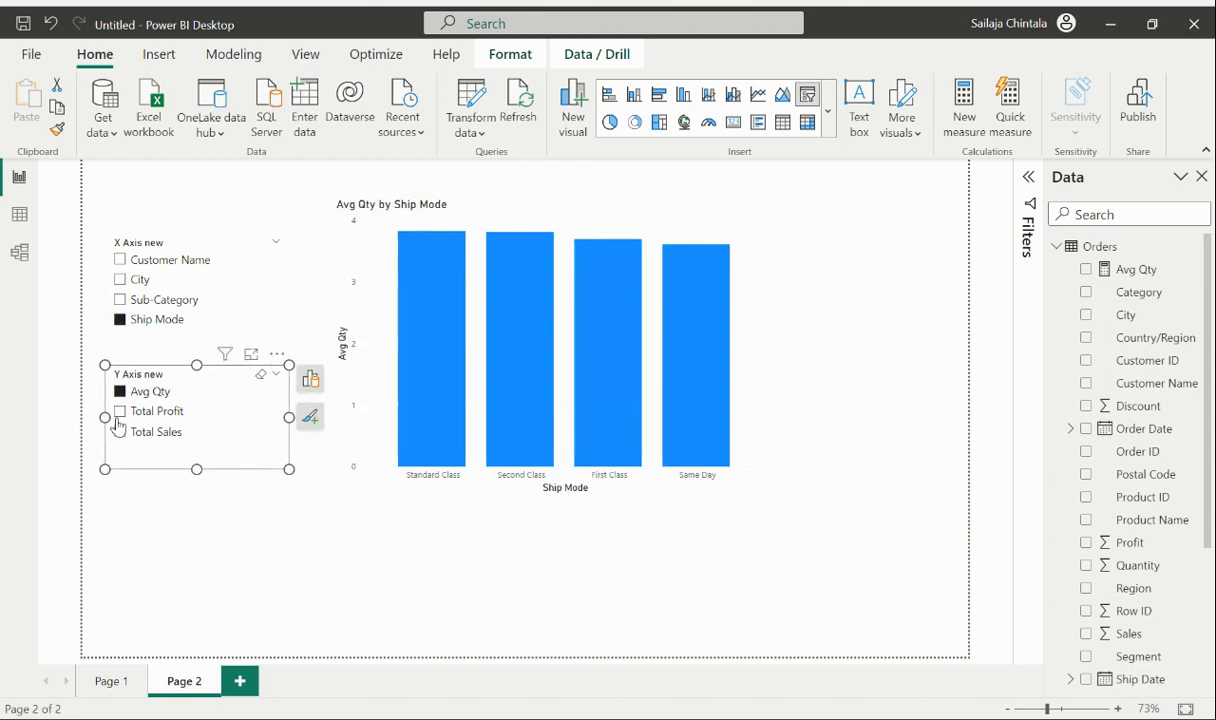
pyautogui.click(120, 431)
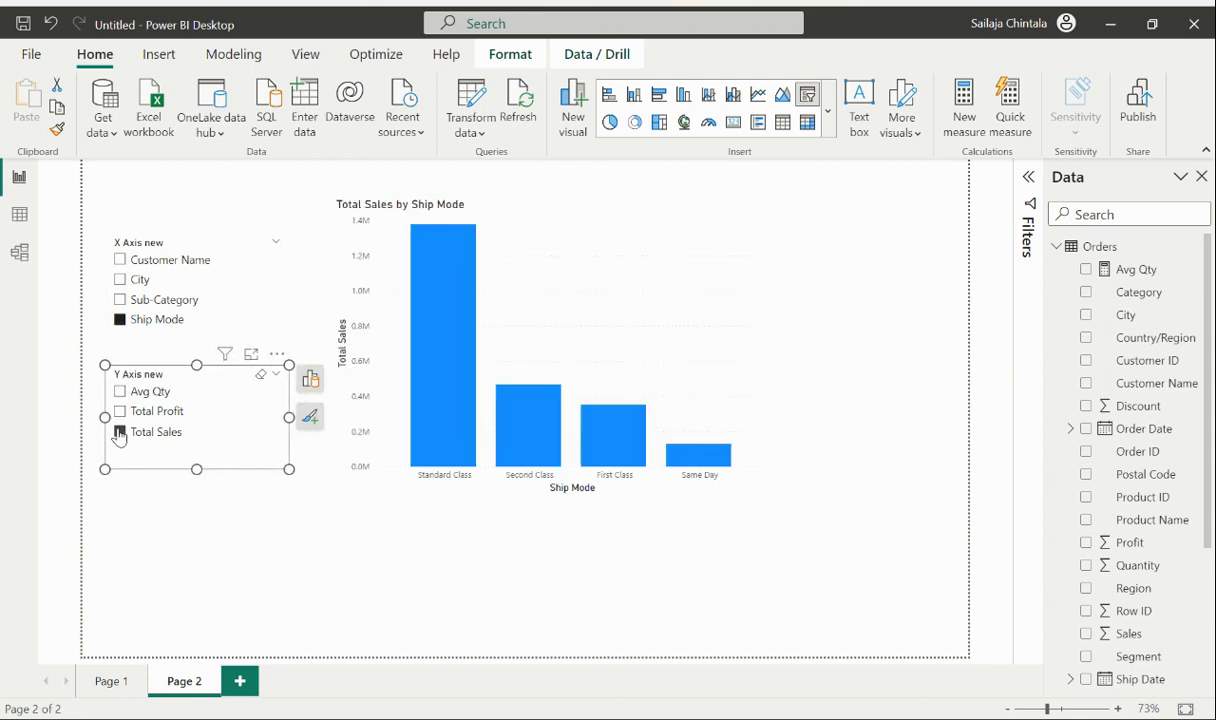
pyautogui.click(120, 260)
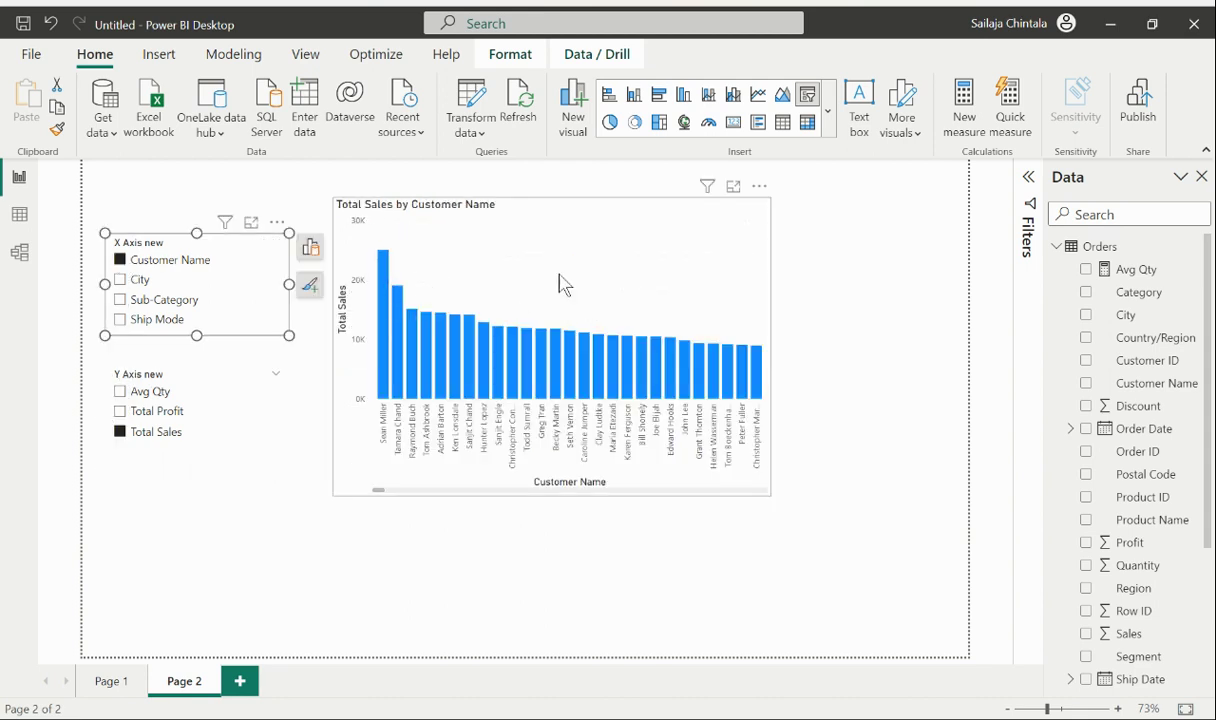
pyautogui.click(740, 325)
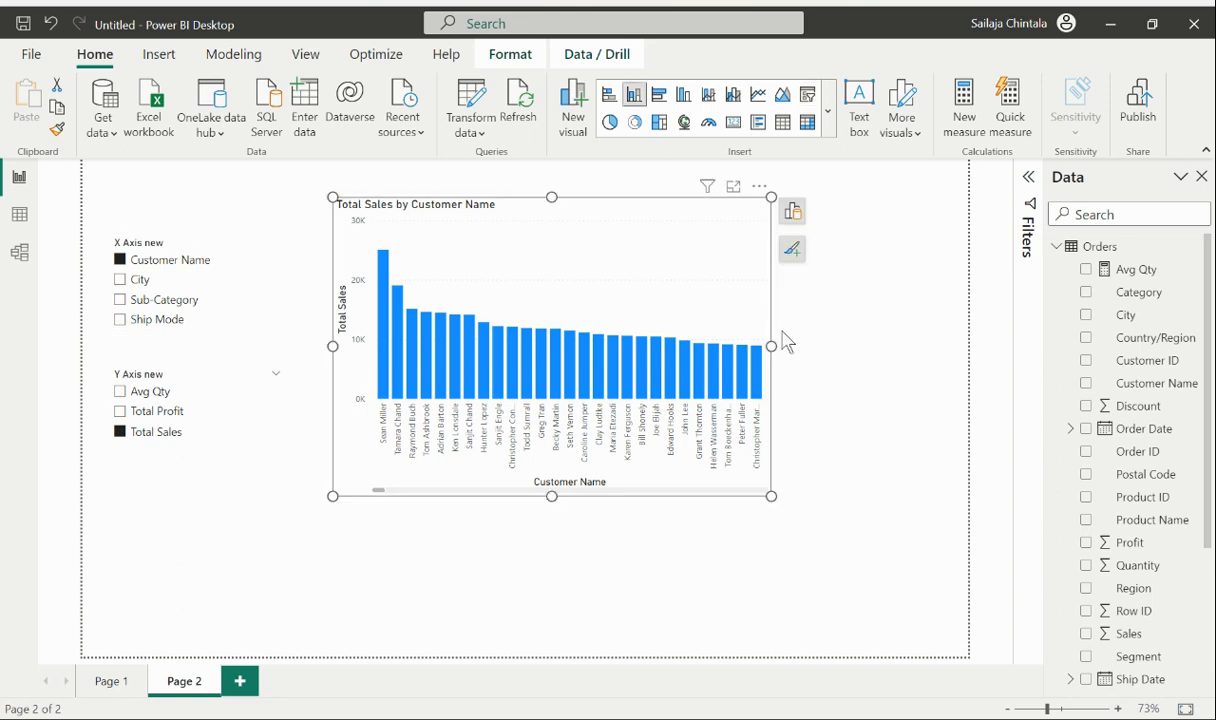
pyautogui.moveTo(771, 343); pyautogui.dragTo(865, 343)
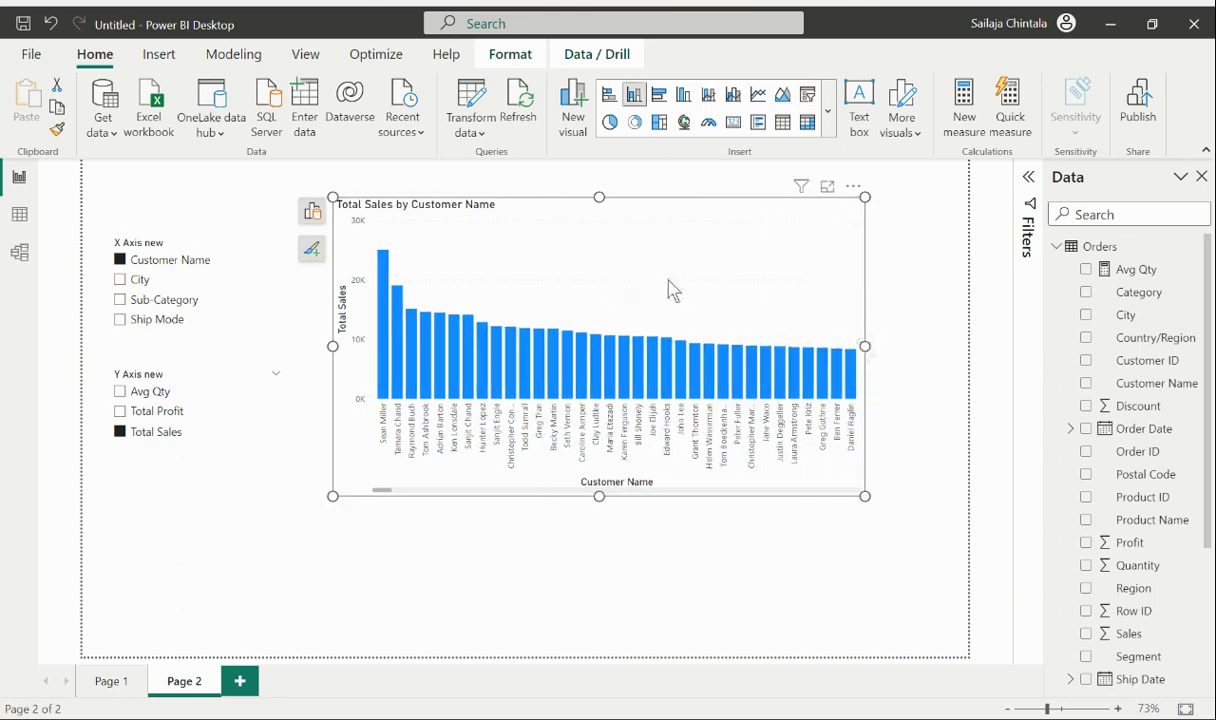
pyautogui.click(241, 300)
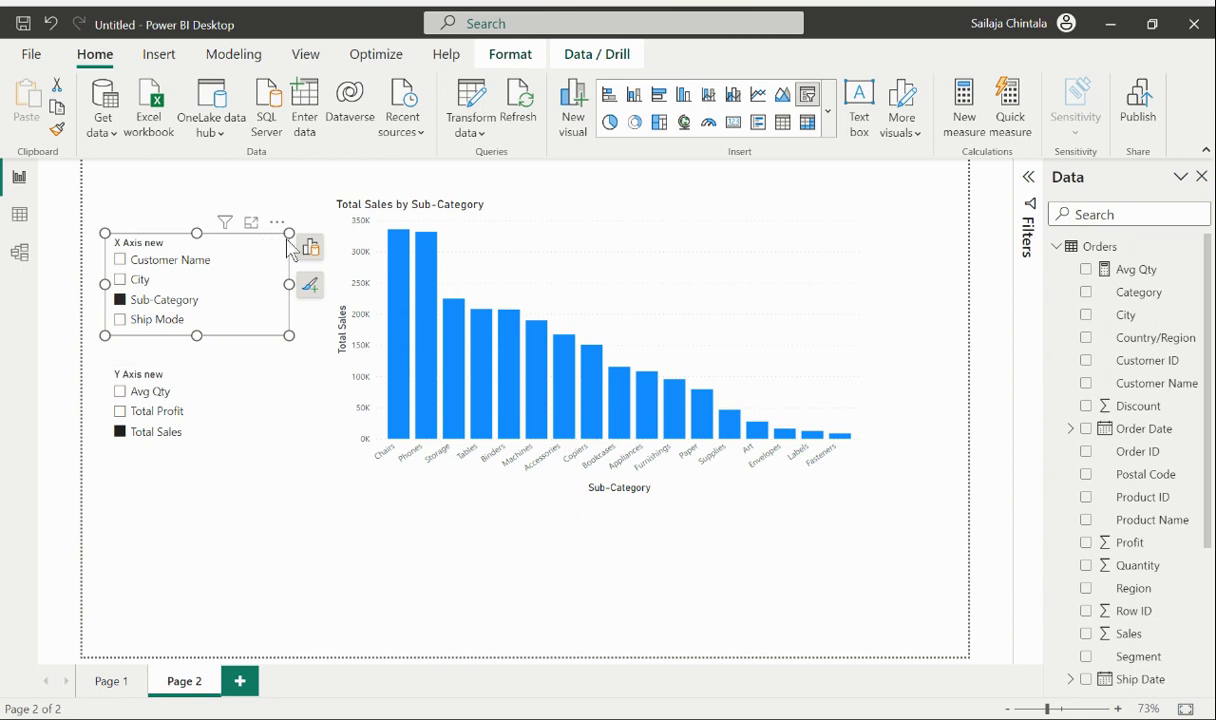
# In the X slicer's Slicer settings, try Tile and Dropdown styles, then restore Vertical list.
pyautogui.click(308, 286)
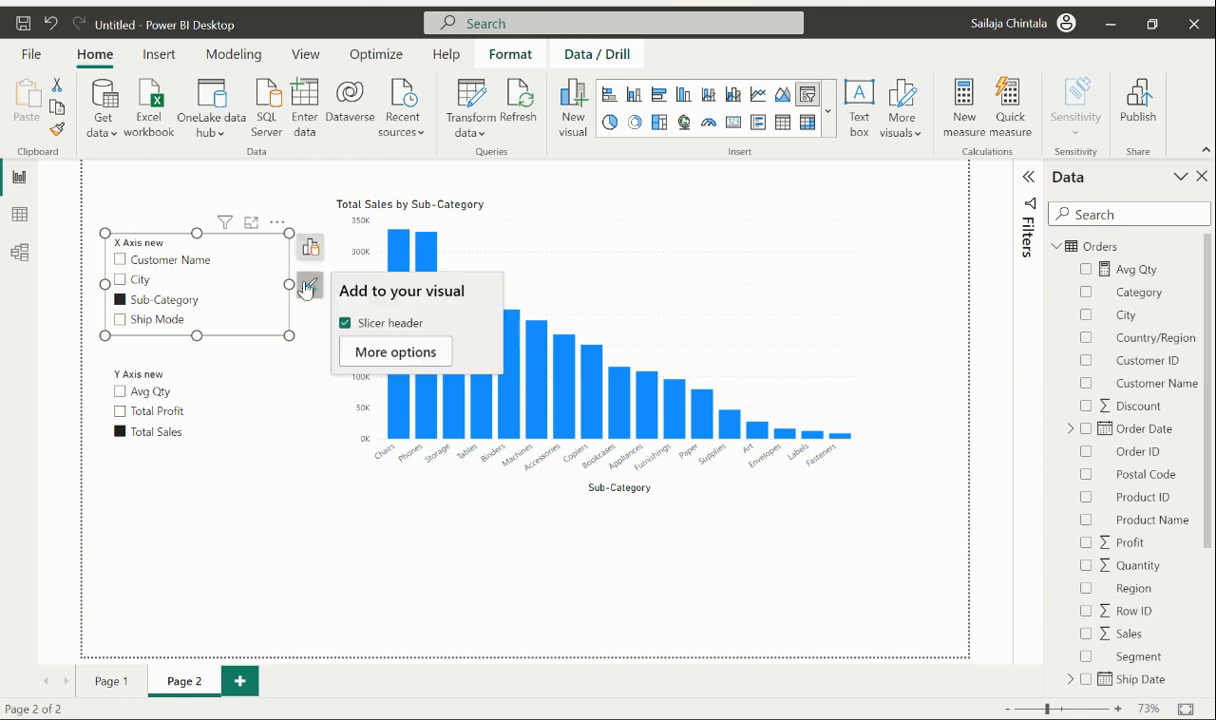
pyautogui.click(394, 351)
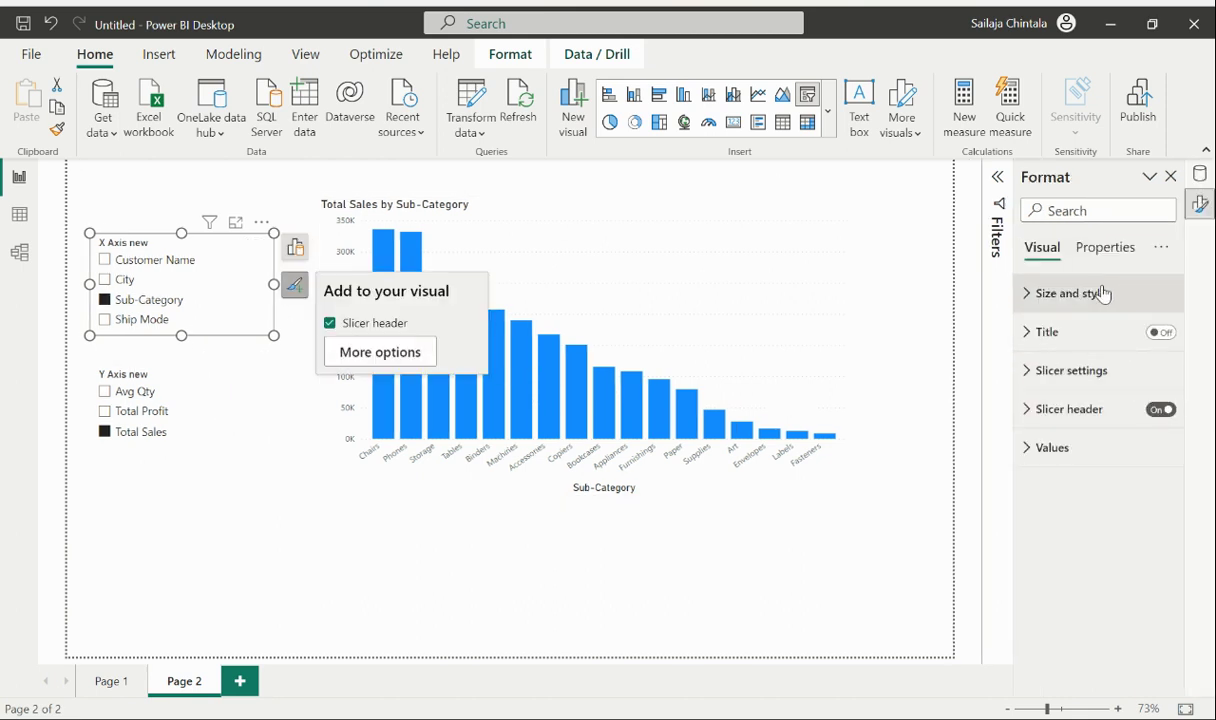
pyautogui.click(1025, 374)
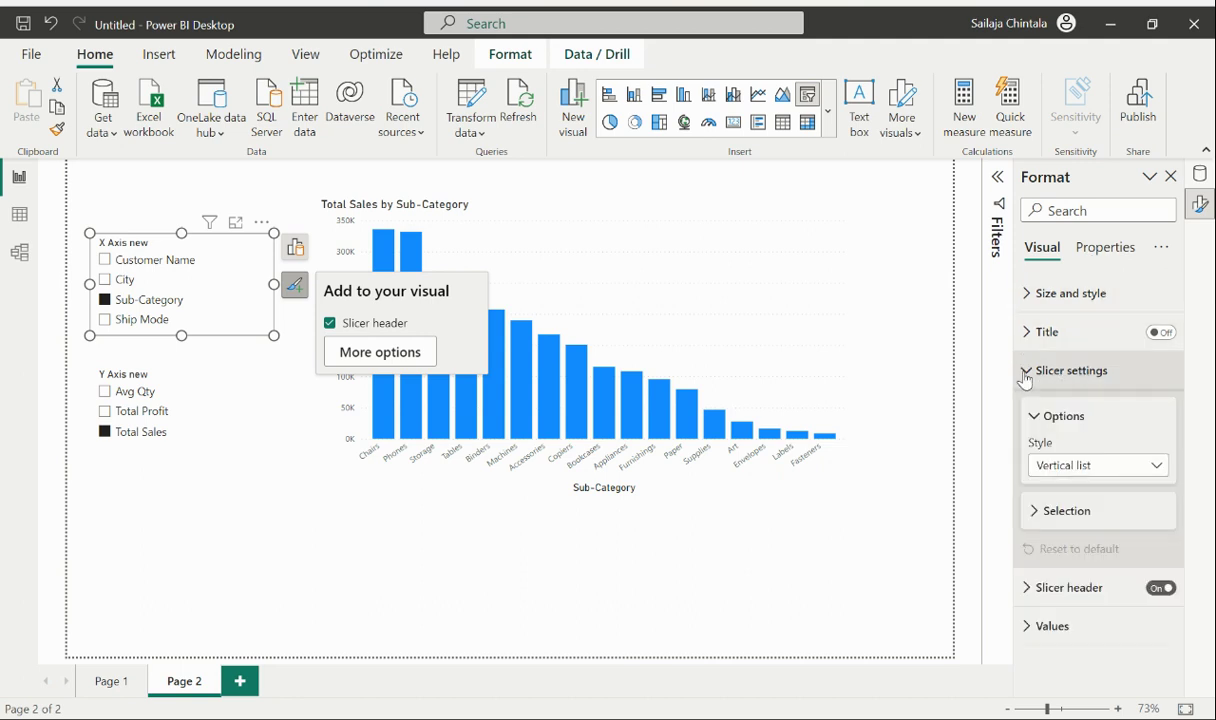
pyautogui.click(1098, 468)
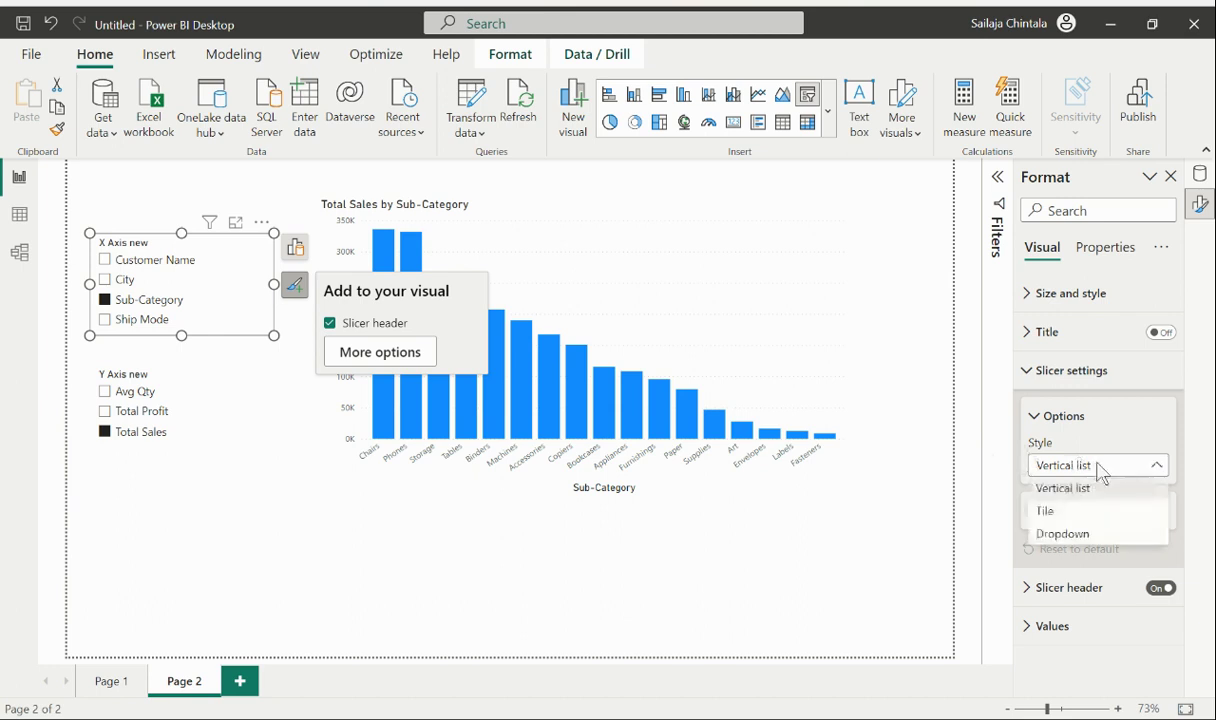
pyautogui.click(1046, 511)
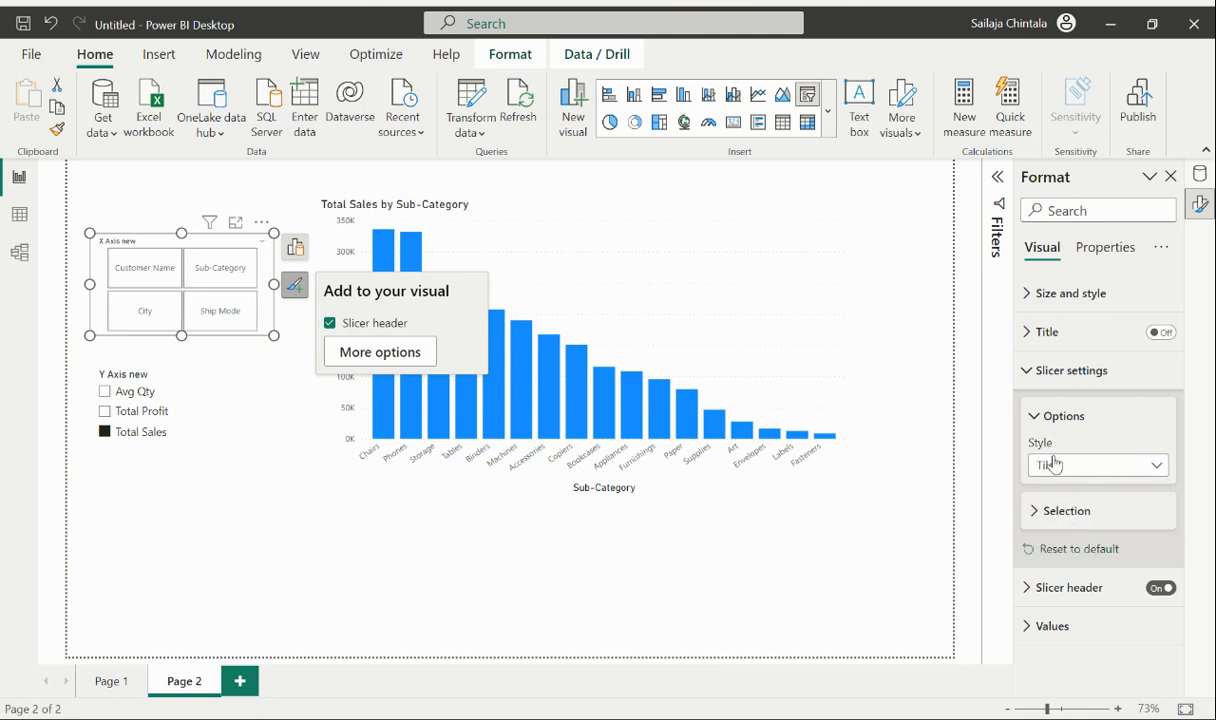
pyautogui.click(1057, 468)
pyautogui.click(1063, 536)
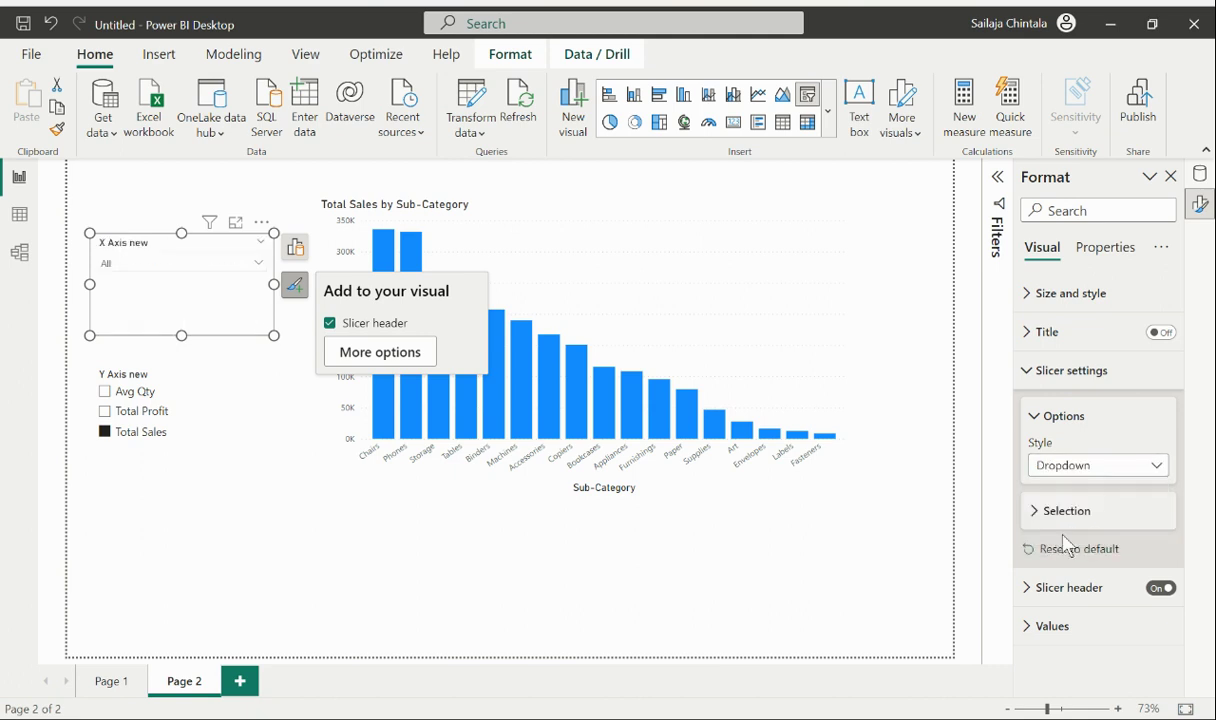
pyautogui.click(1036, 465)
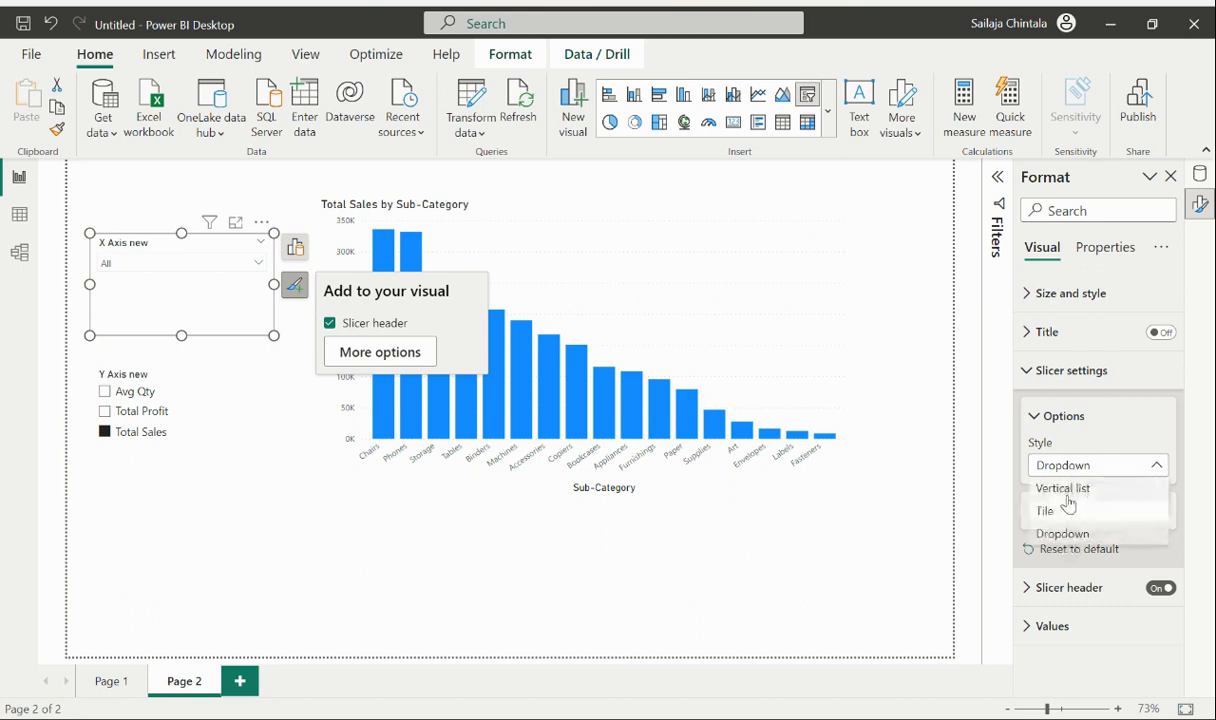
pyautogui.click(1066, 492)
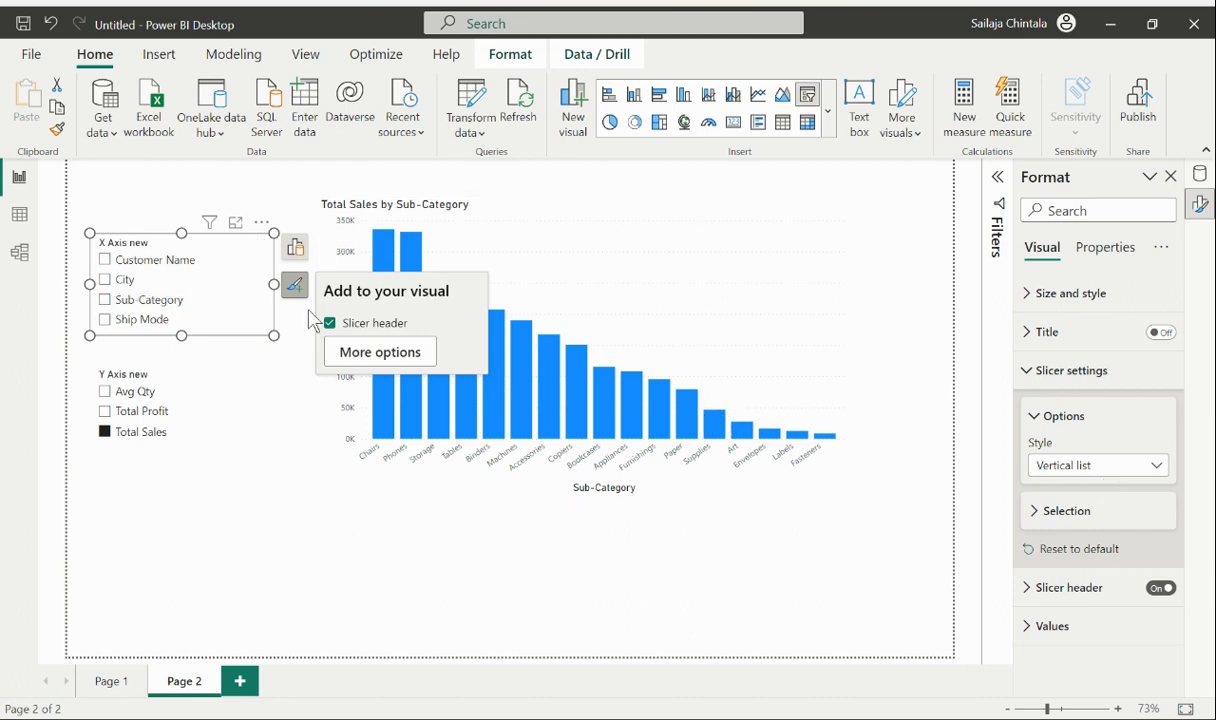
# Deselect the vertical-list slicer so the Format pane shows page settings like Canvas background and Wallpaper.
pyautogui.click(492, 583)
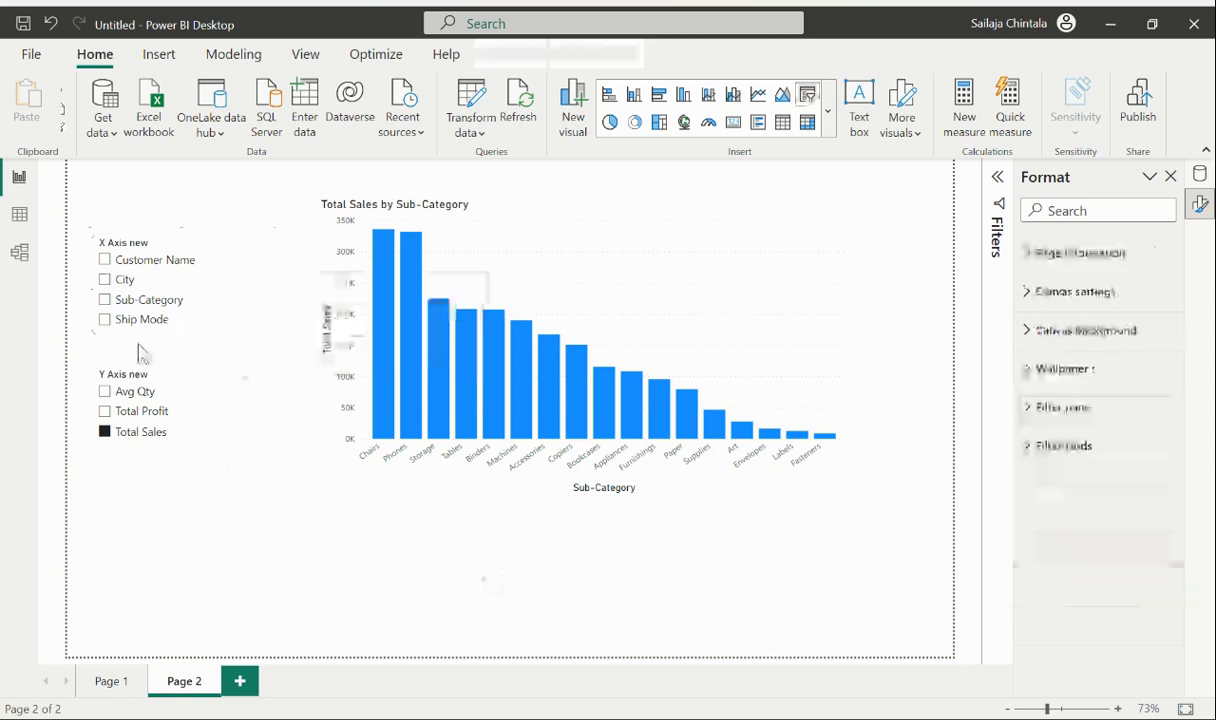